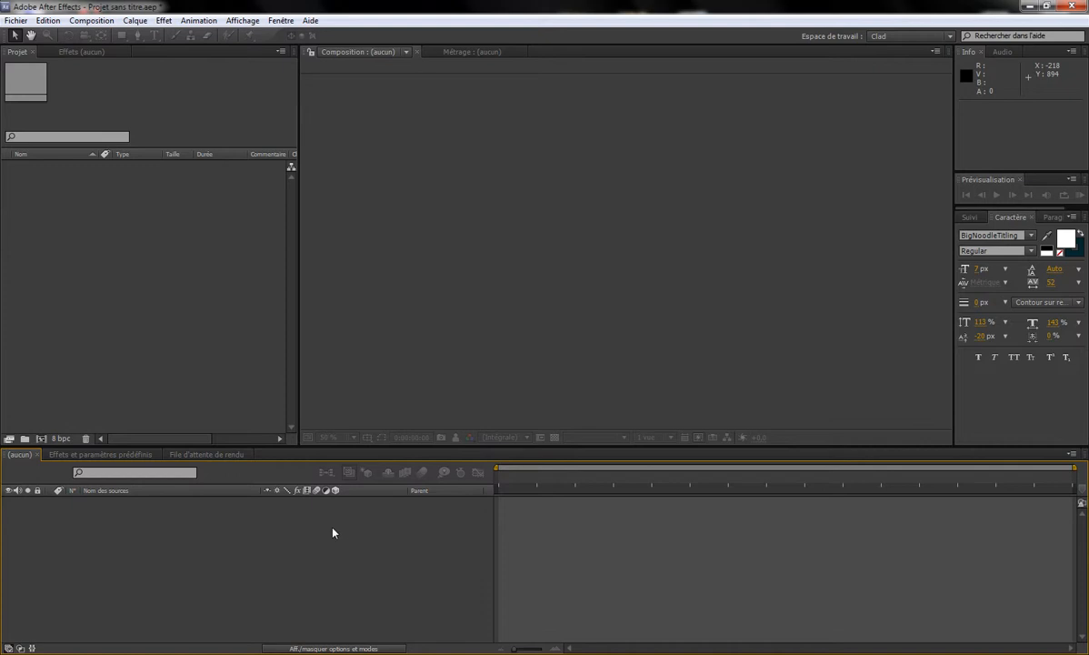
# Import the Vidéo0249 video file and create a composition from it.
pyautogui.doubleClick(36, 217)
pyautogui.doubleClick(200, 157)
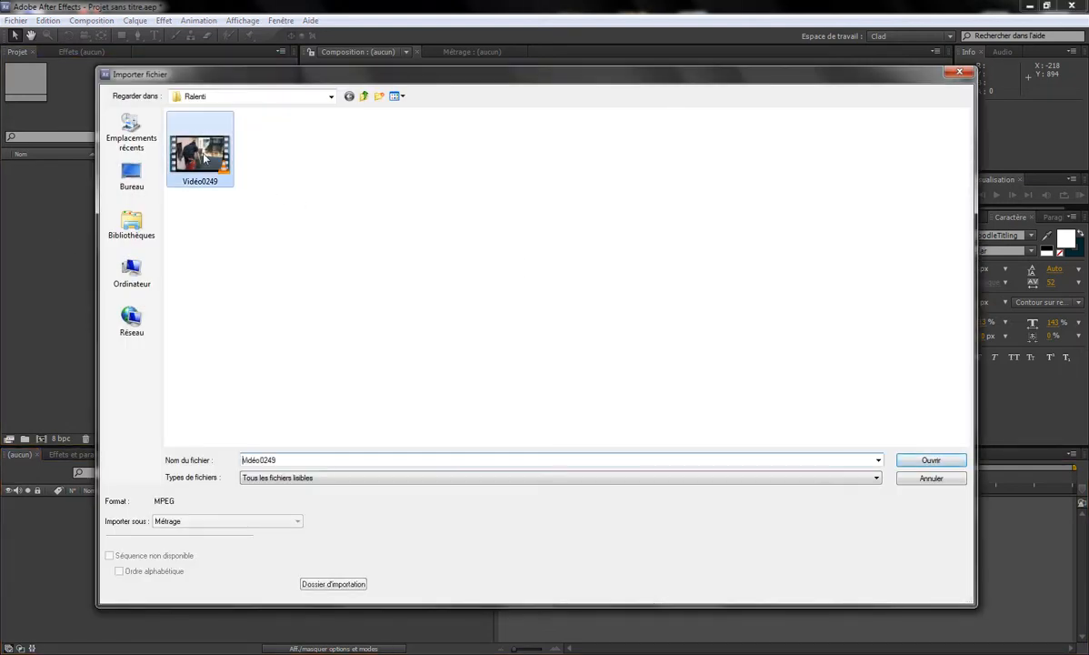
pyautogui.moveTo(43, 173); pyautogui.dragTo(234, 534)
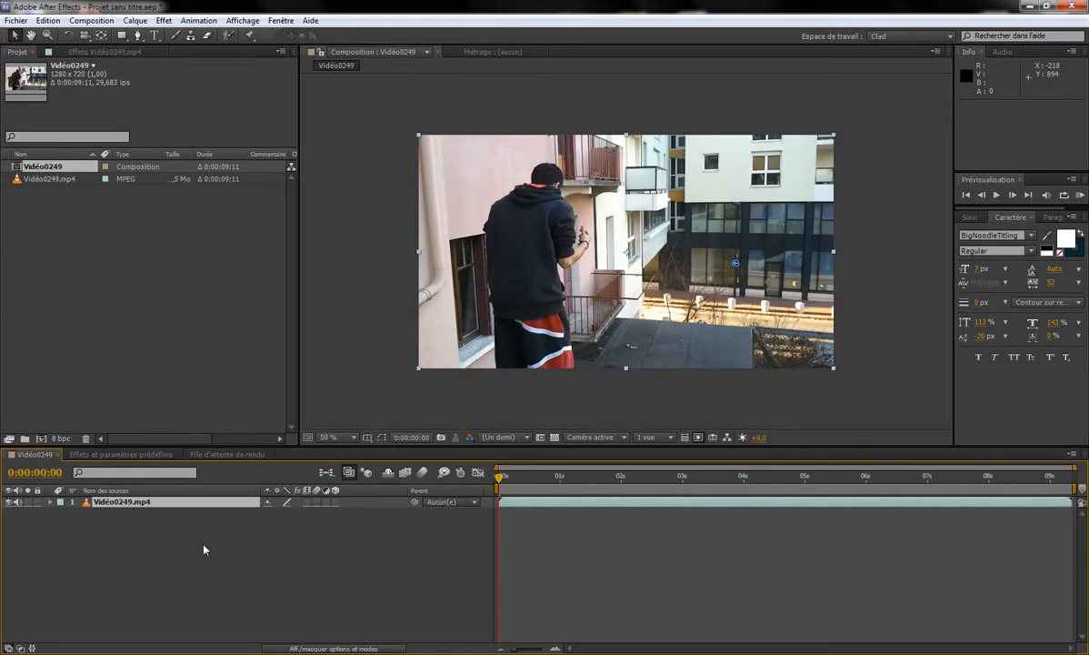
pyautogui.click(29, 169)
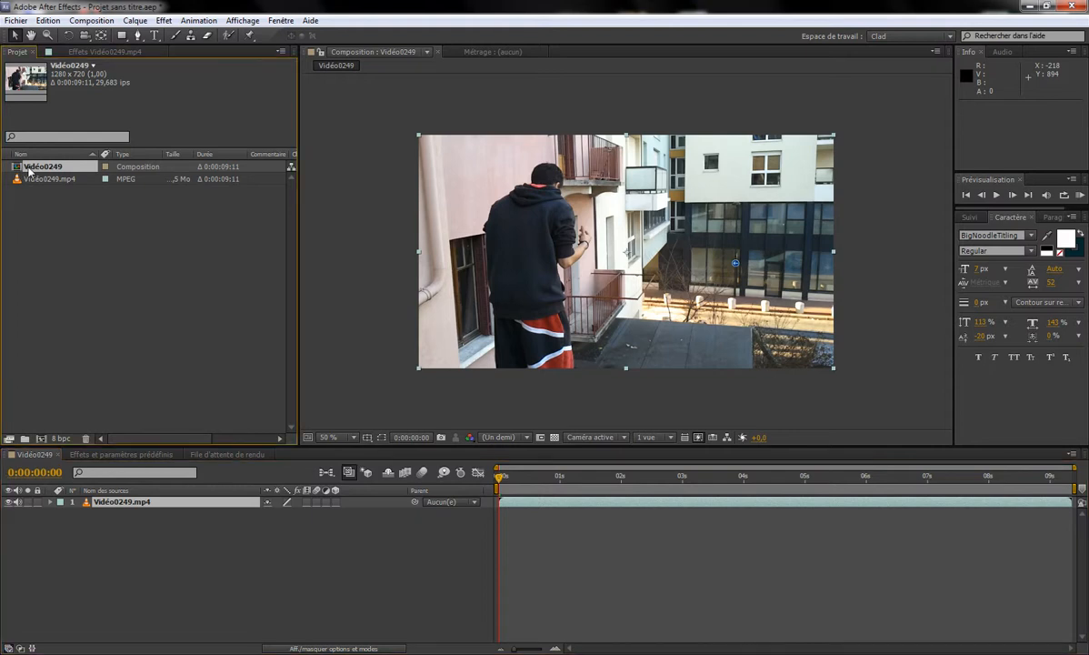
pyautogui.click(328, 551)
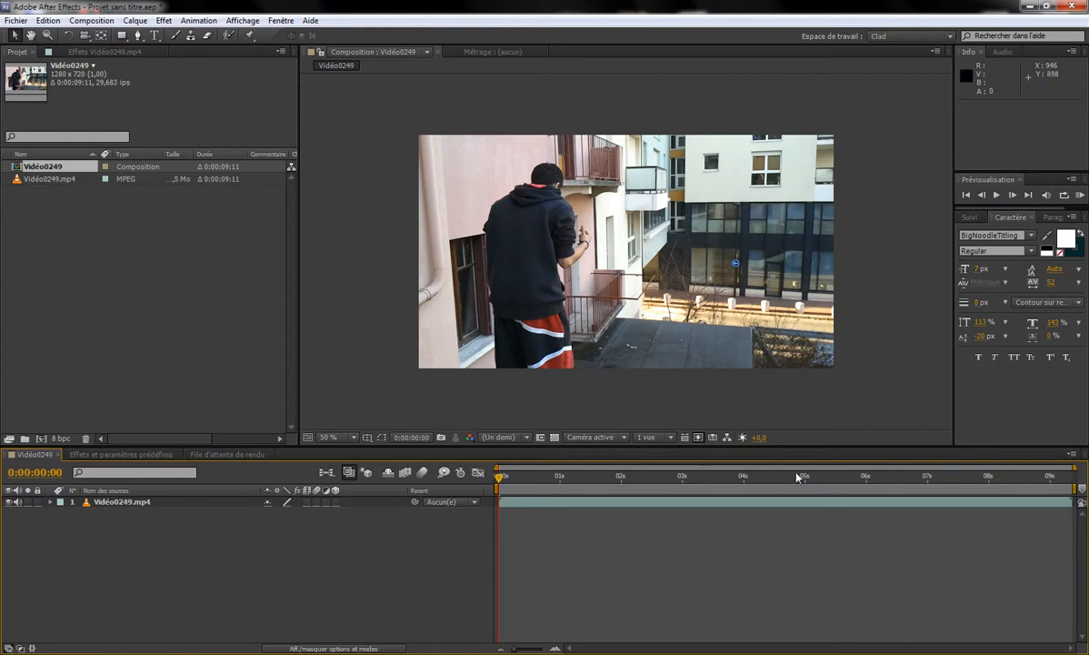
# Split the Vidéo0249.mp4 layer at 0:00:04:22, just as the jump begins.
pyautogui.moveTo(721, 483); pyautogui.dragTo(789, 488)
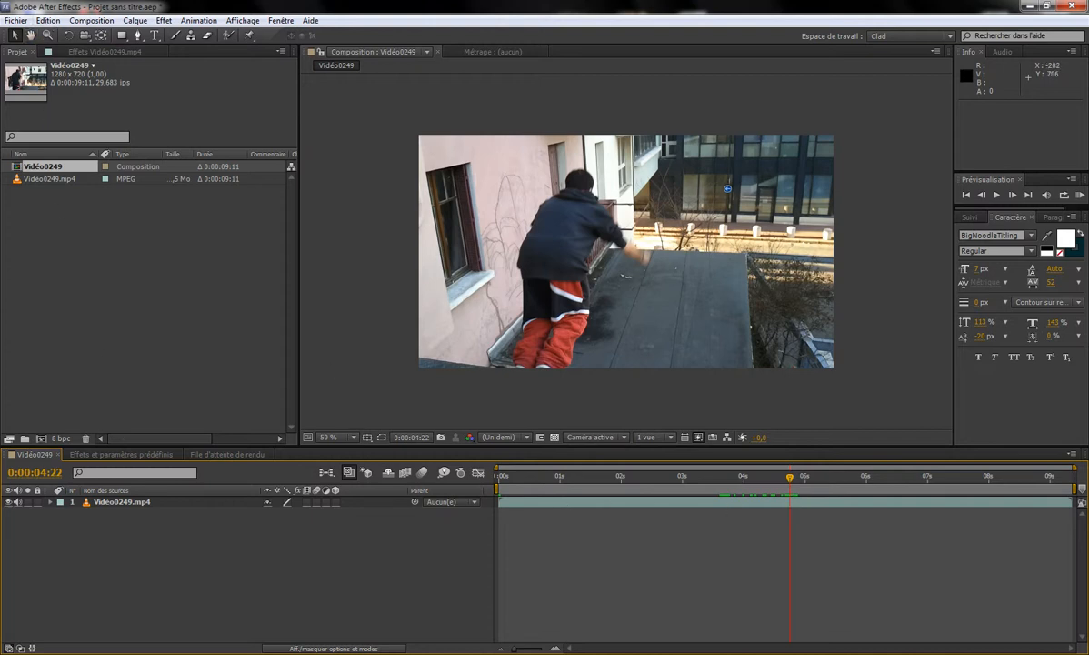
pyautogui.click(176, 503)
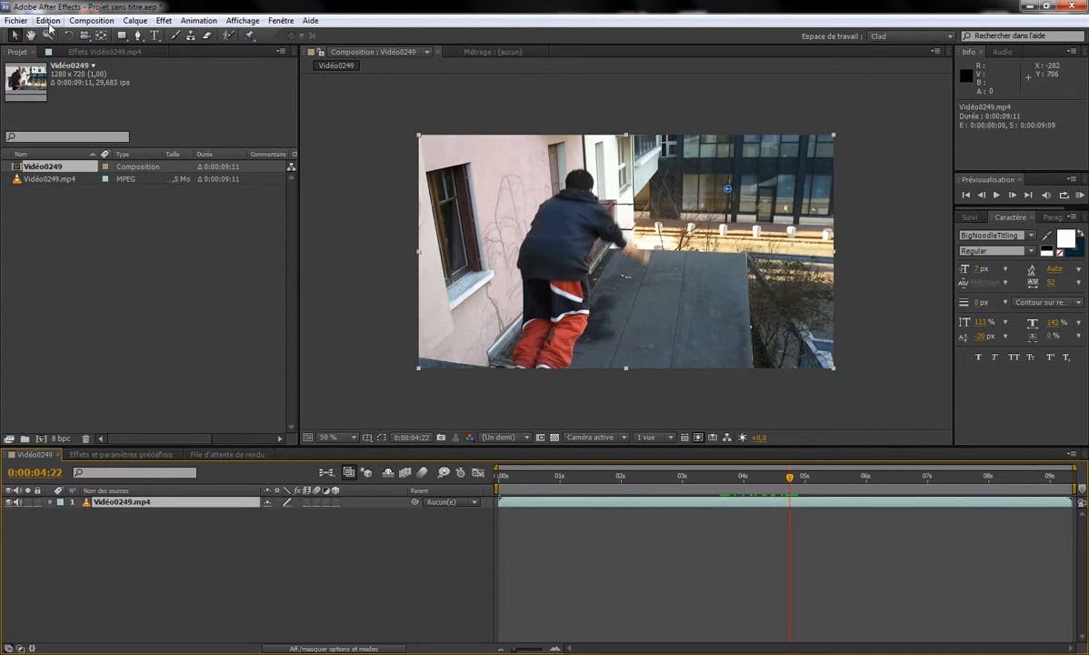
pyautogui.click(48, 21)
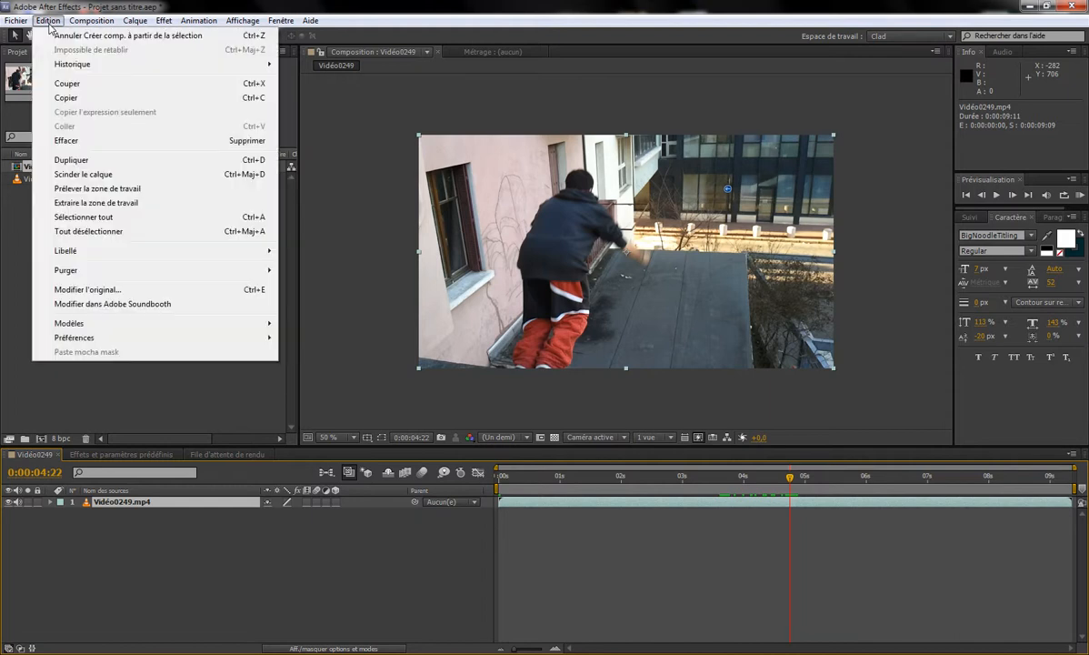
pyautogui.click(168, 177)
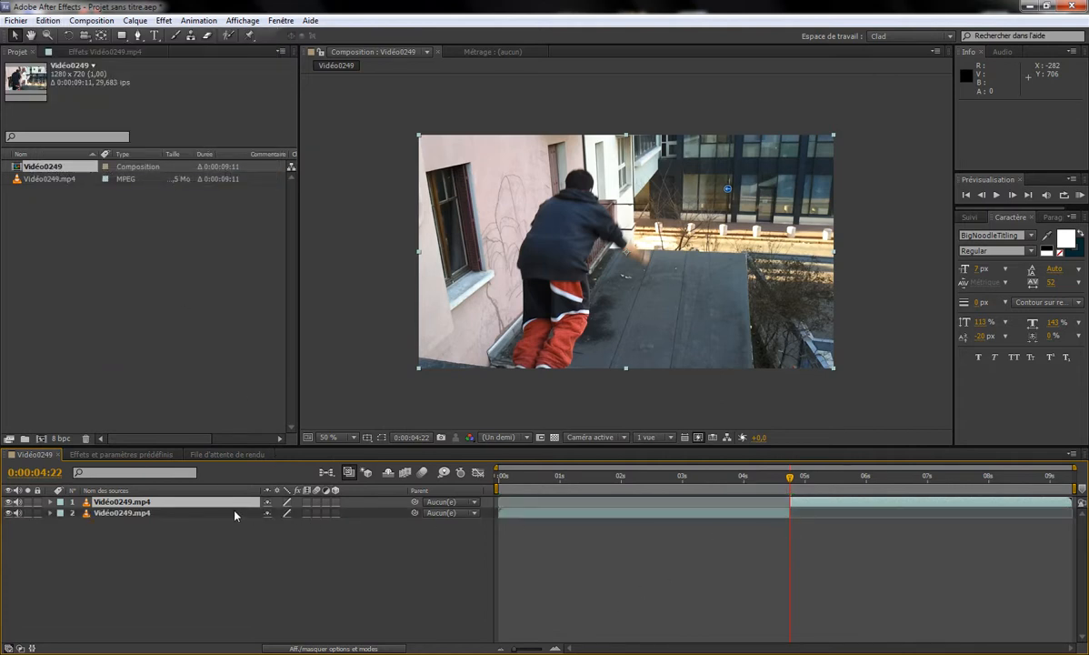
# Place the second segment below the first one in the layer stack and split it at 0:00:05:21, where the jump lands.
pyautogui.click(219, 513)
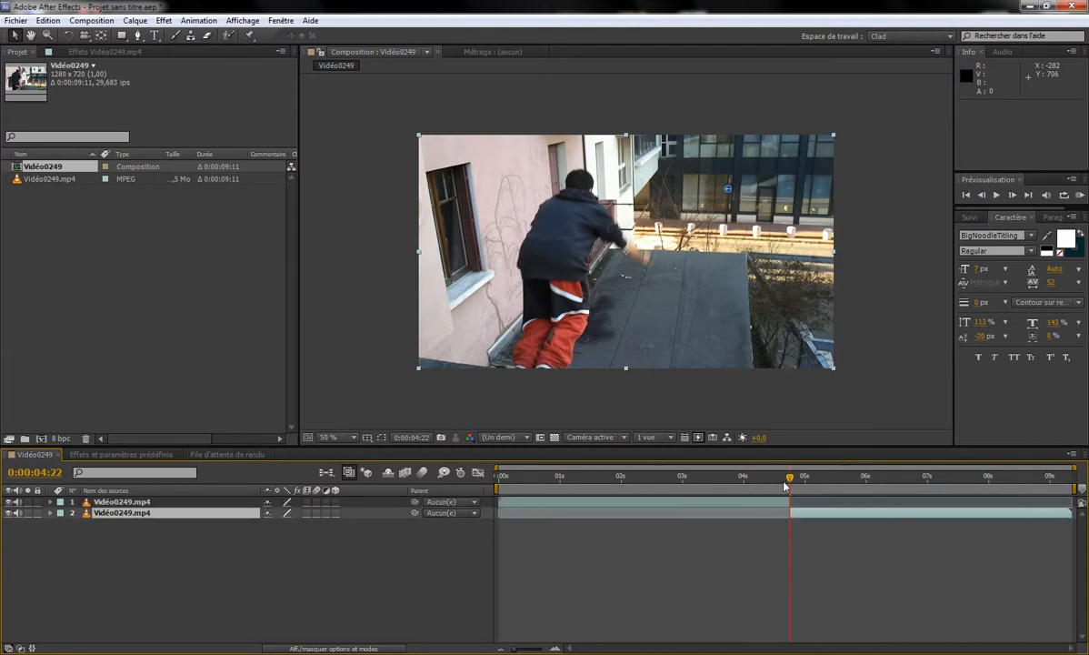
pyautogui.moveTo(788, 484); pyautogui.dragTo(850, 489)
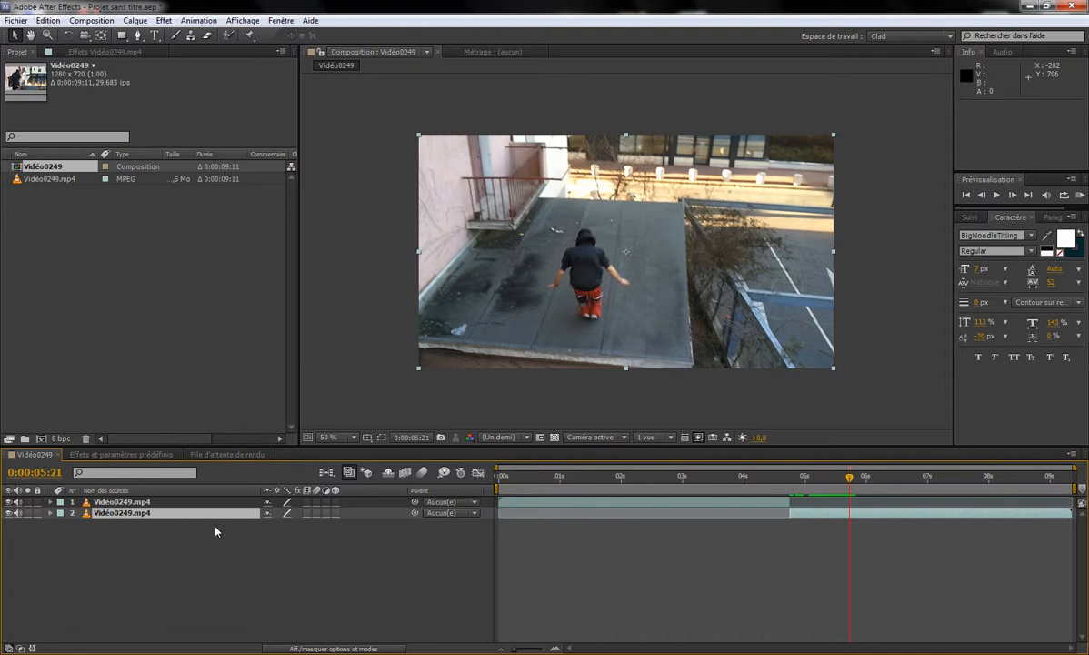
pyautogui.click(47, 21)
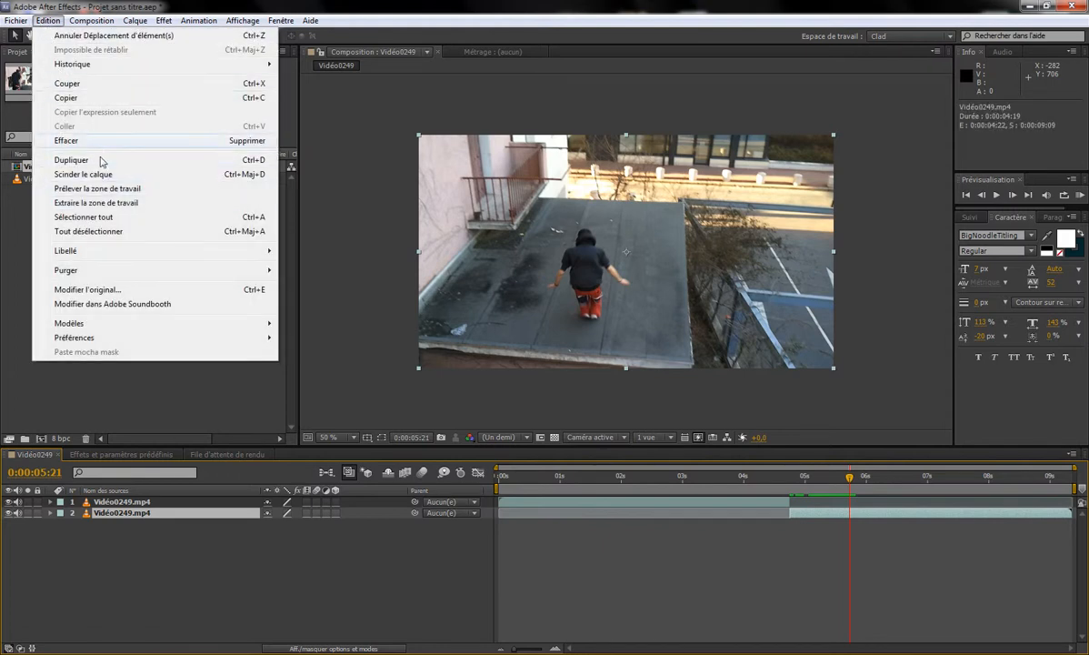
pyautogui.click(141, 164)
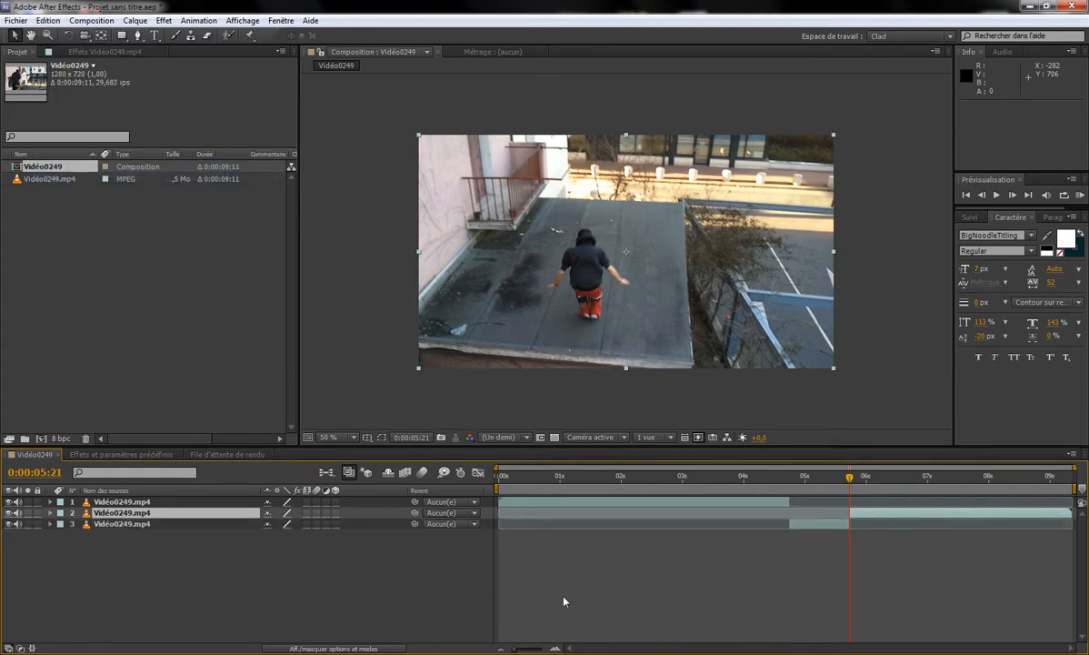
pyautogui.moveTo(199, 514); pyautogui.dragTo(194, 602)
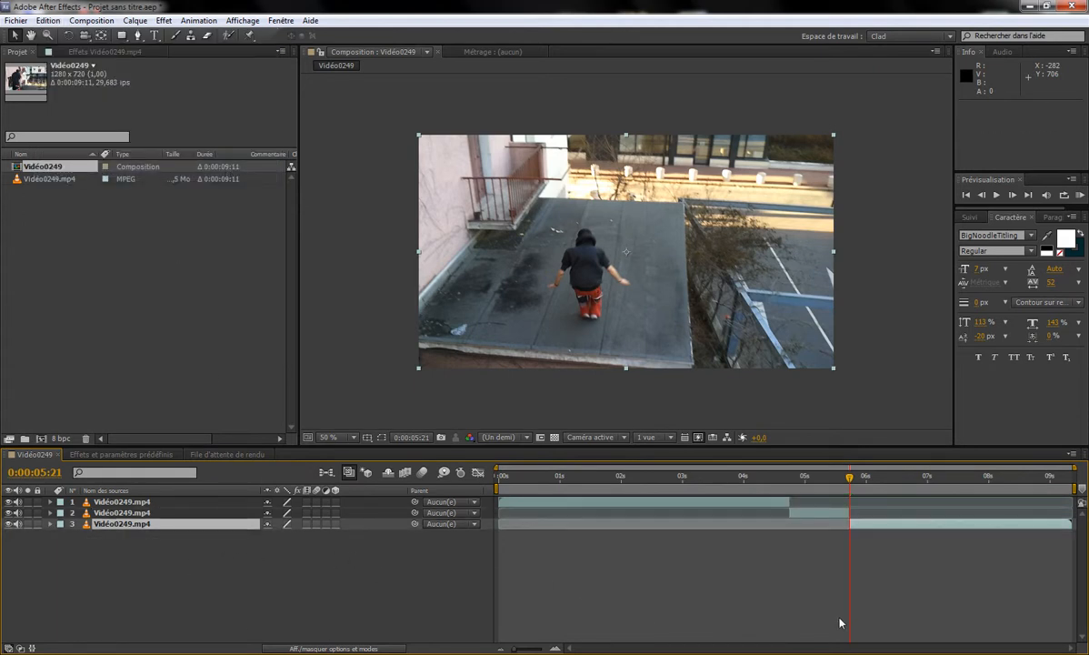
pyautogui.click(804, 516)
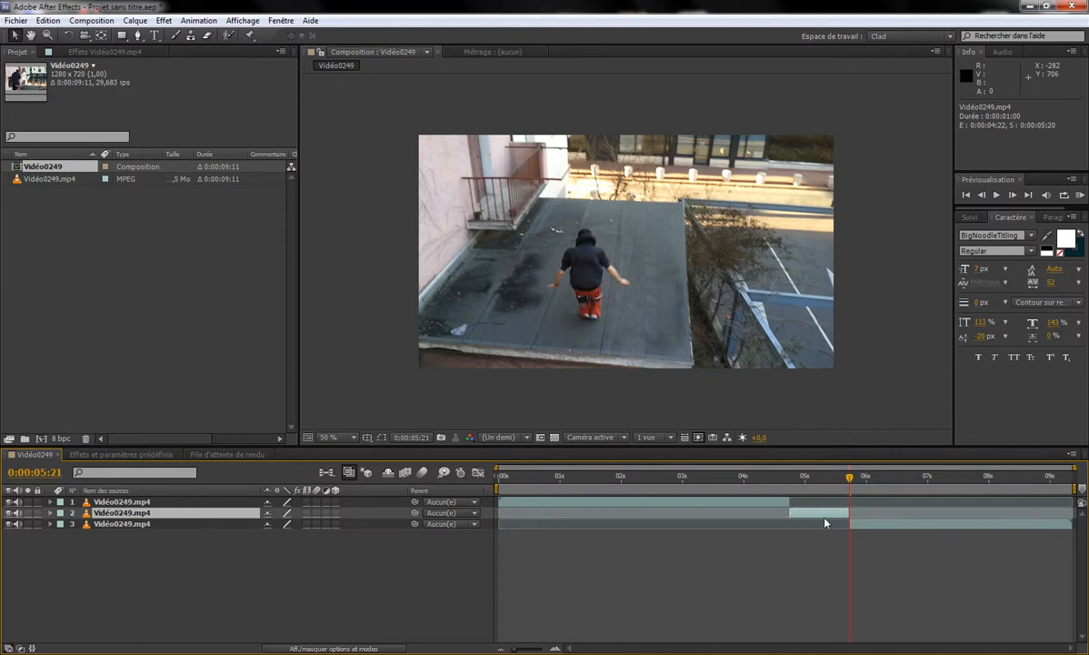
pyautogui.click(187, 524)
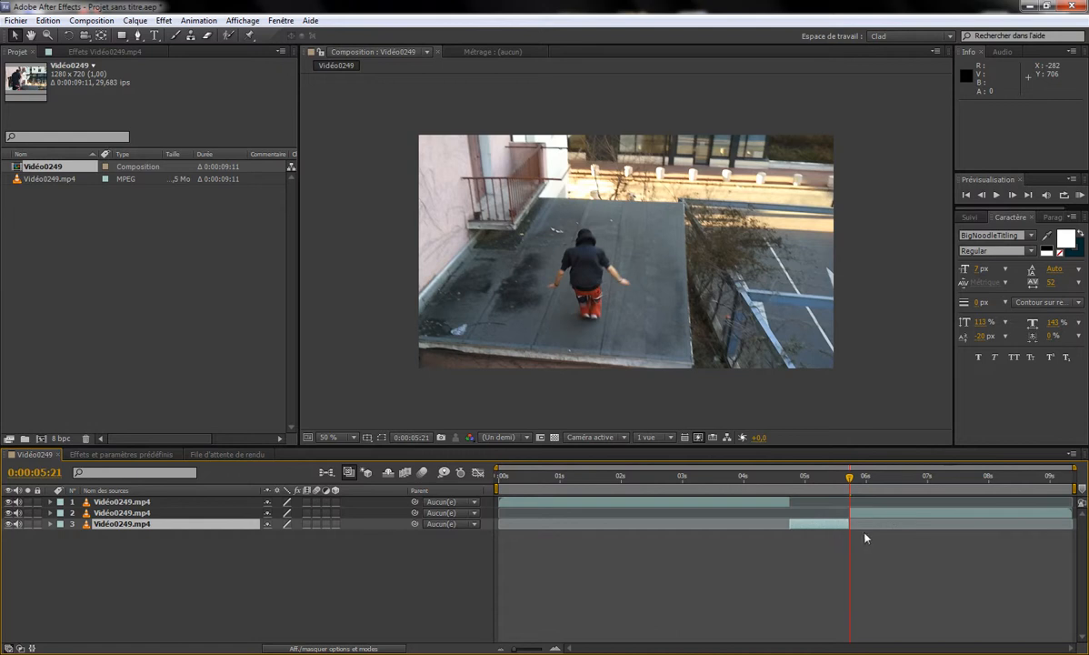
# Time-stretch the middle segment containing the jump to a factor of 150%, holding its in-point in place.
pyautogui.click(808, 527)
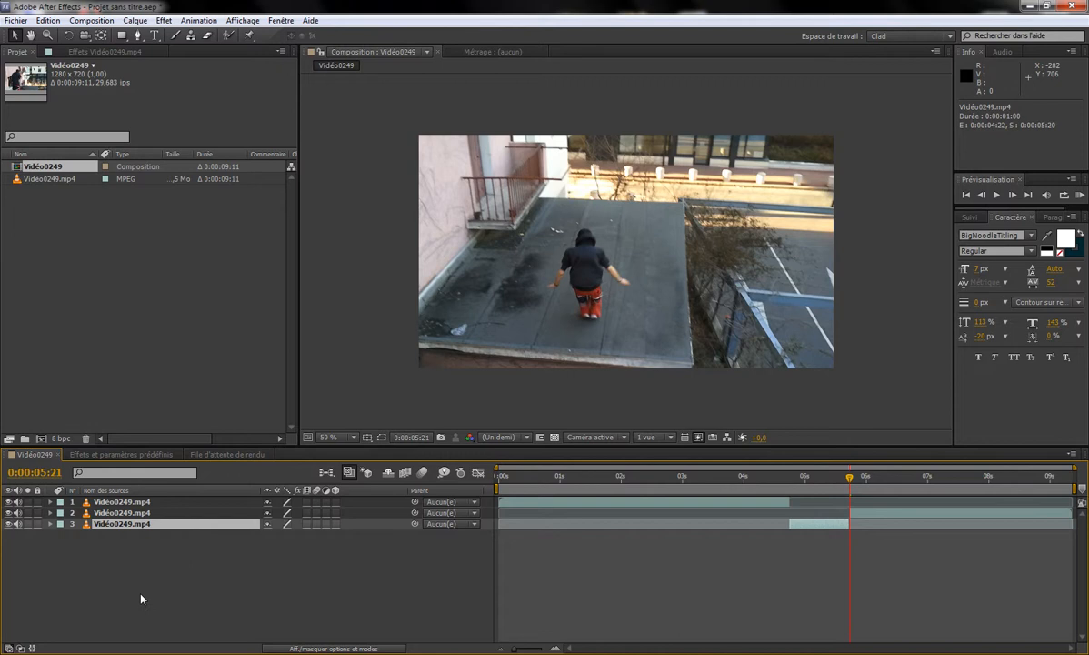
pyautogui.rightClick(191, 531)
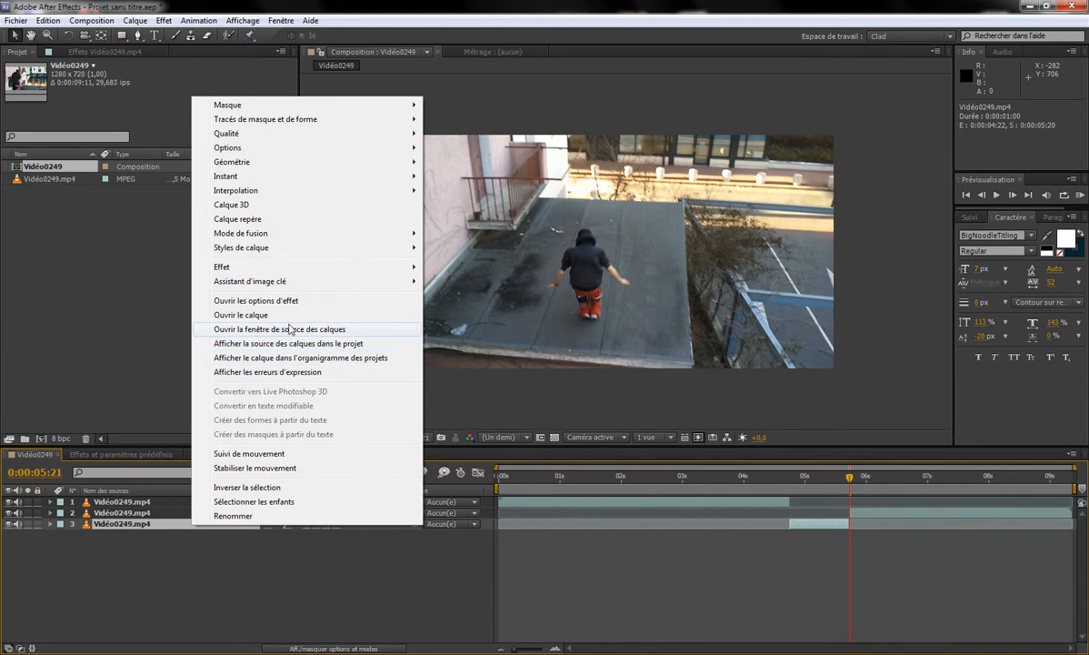
pyautogui.moveTo(289, 175)
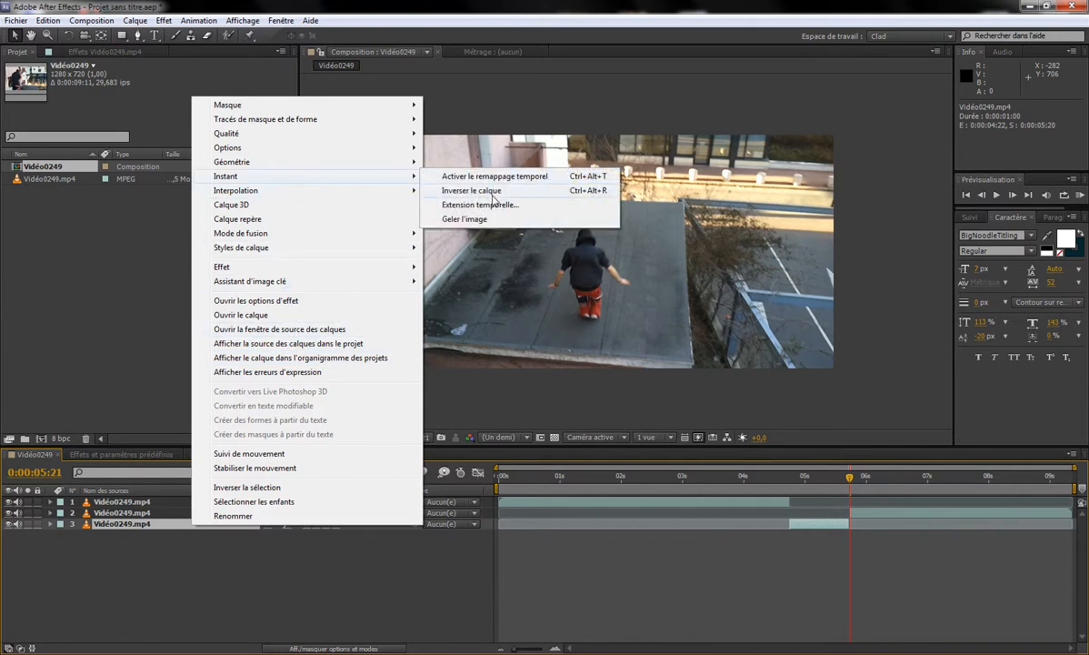
pyautogui.click(551, 208)
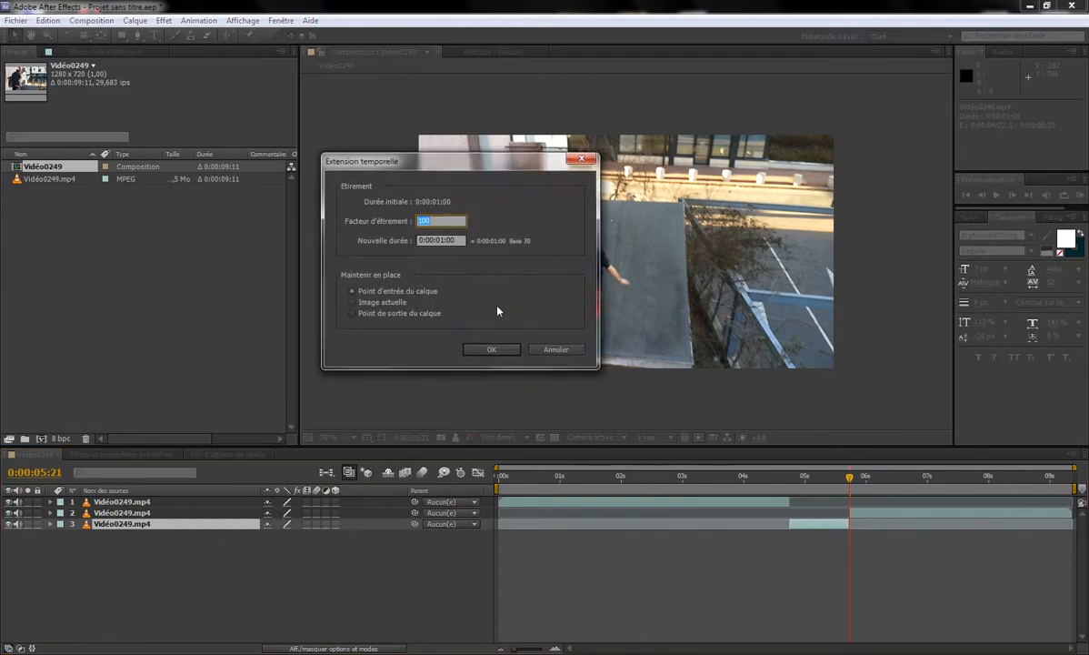
pyautogui.moveTo(410, 166); pyautogui.dragTo(407, 196)
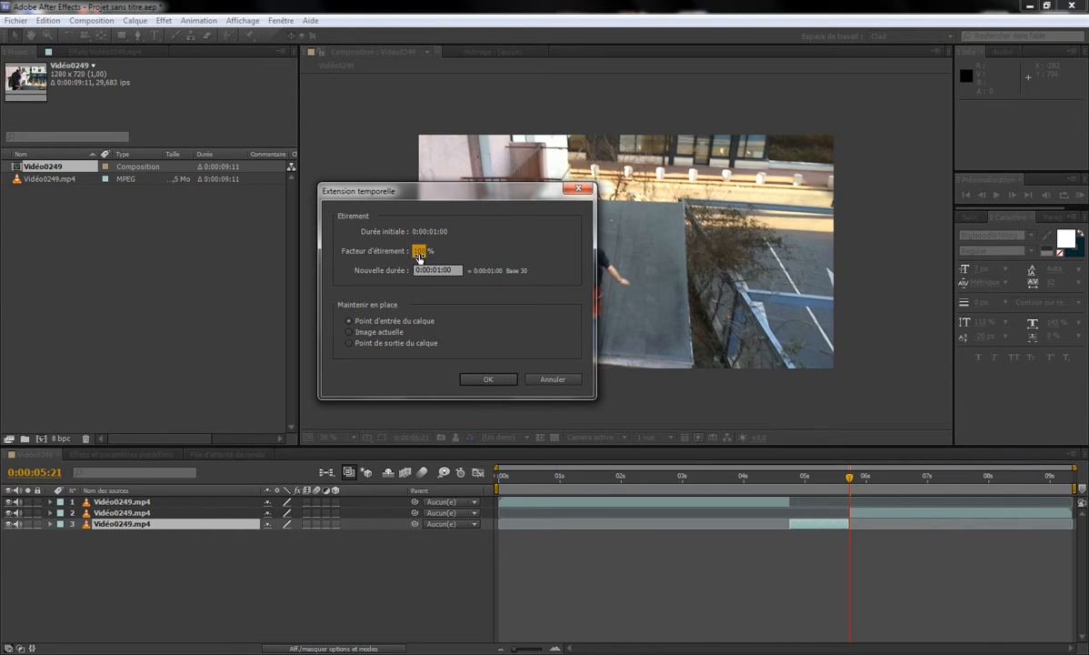
pyautogui.moveTo(418, 256); pyautogui.dragTo(459, 257)
pyautogui.moveTo(421, 257)
pyautogui.mouseDown()
pyautogui.moveTo(335, 254)
pyautogui.moveTo(353, 254)
pyautogui.moveTo(333, 244)
pyautogui.moveTo(400, 239)
pyautogui.moveTo(394, 246)
pyautogui.moveTo(421, 257)
pyautogui.mouseUp()
pyautogui.click(422, 257)
pyautogui.write('150')
pyautogui.press('Return')
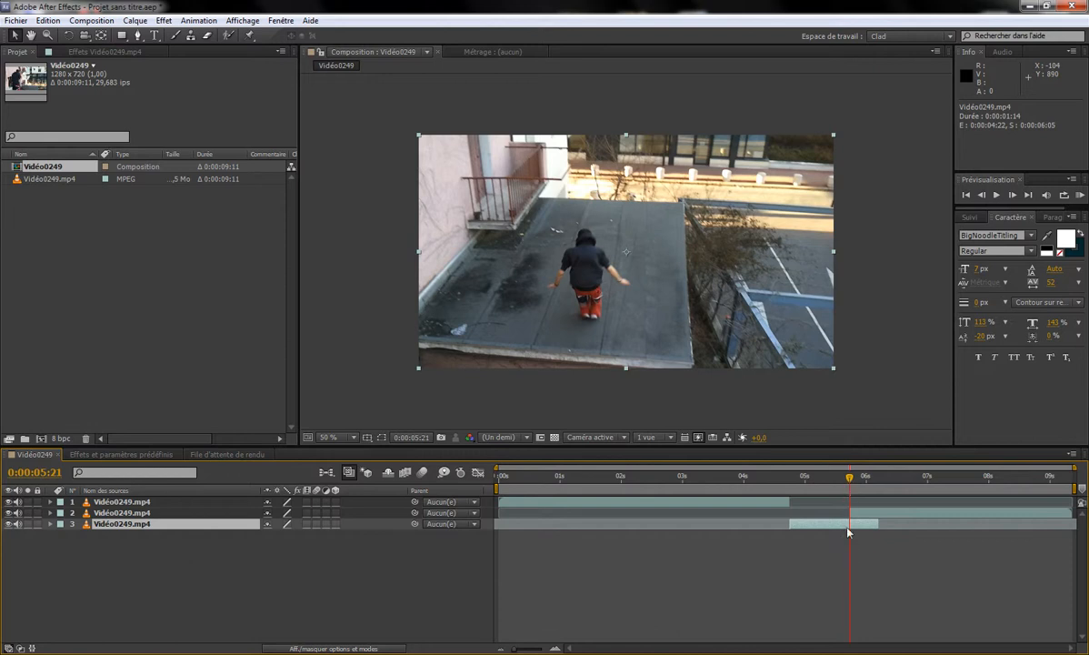
# Shift the final segment so it starts at 0:00:06:06, directly after the stretched jump segment.
pyautogui.click(889, 516)
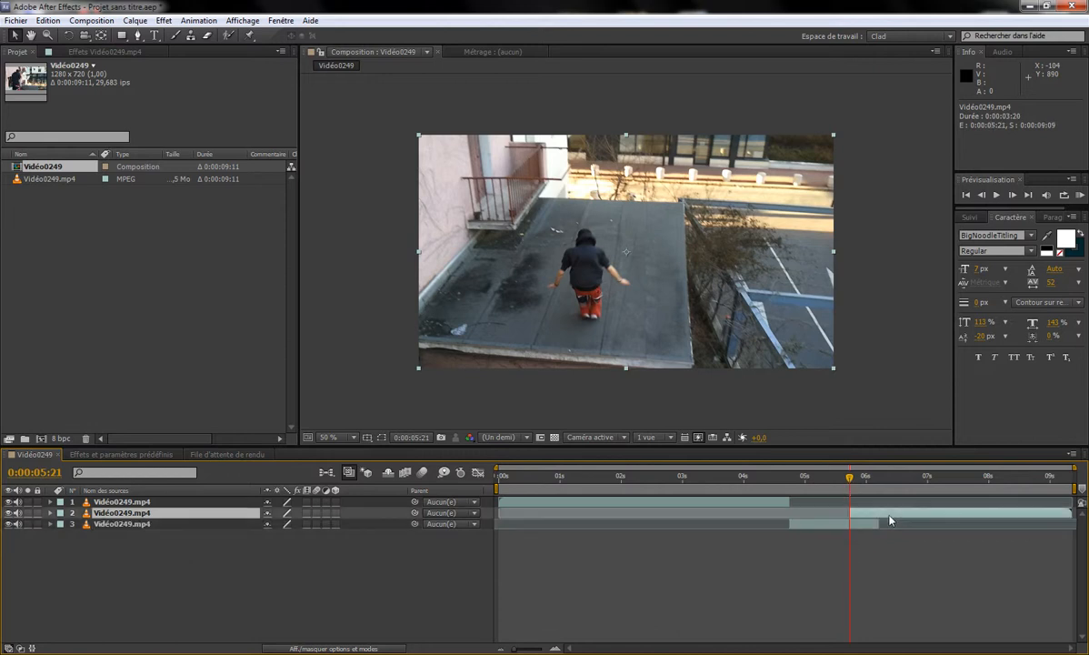
pyautogui.moveTo(899, 521)
pyautogui.mouseDown()
pyautogui.moveTo(884, 515)
pyautogui.moveTo(943, 515)
pyautogui.moveTo(880, 515)
pyautogui.moveTo(953, 515)
pyautogui.moveTo(919, 518)
pyautogui.mouseUp()
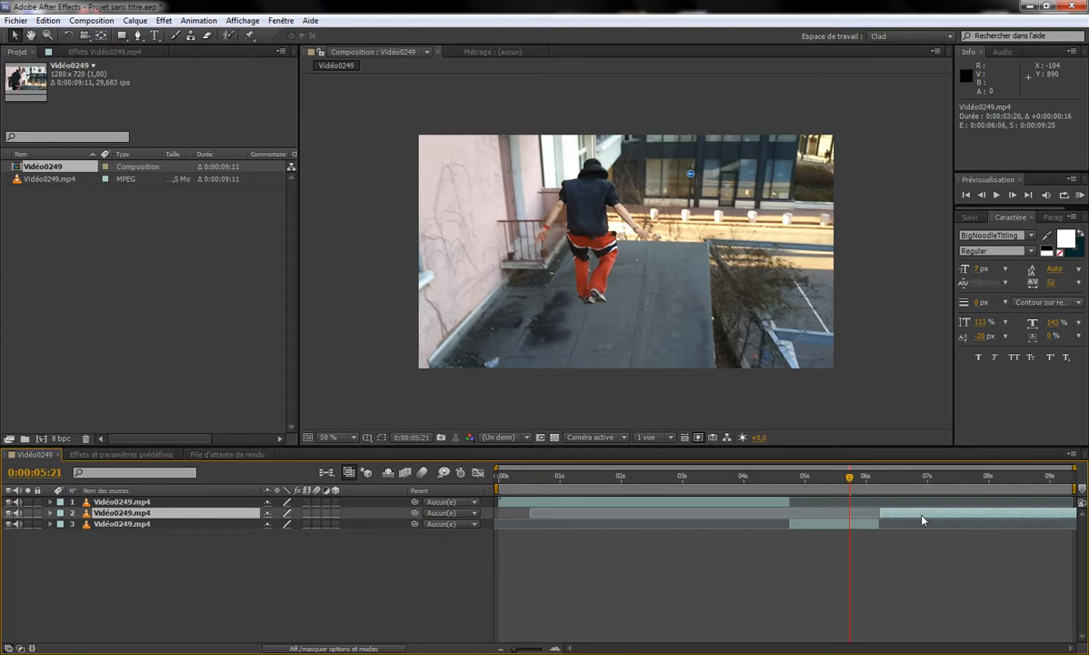
pyautogui.click(801, 582)
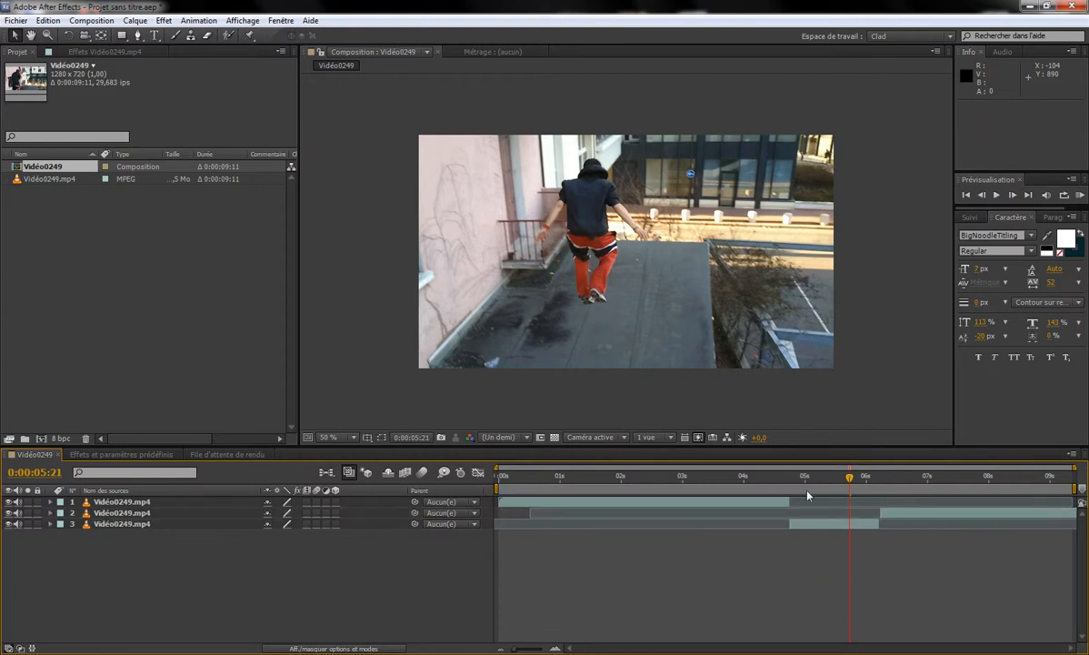
# Run a RAM preview of the slowed jump from 0:00:03:29 and stop it.
pyautogui.click(742, 476)
pyautogui.press('KP_0')
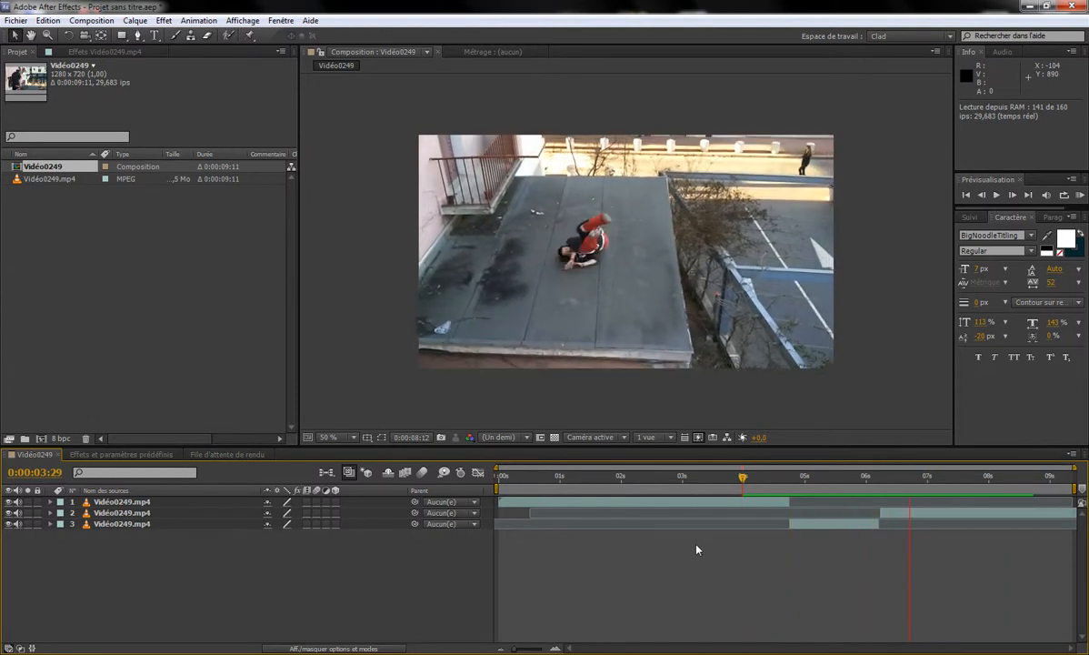
pyautogui.press('space')
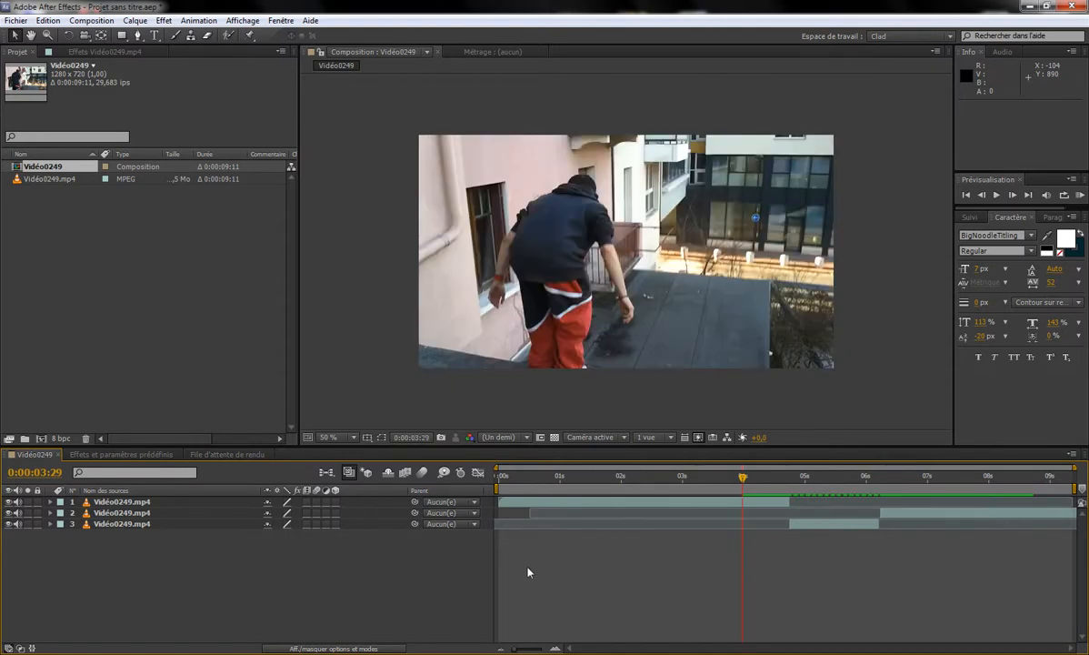
# Increase the time stretch factor of the middle jump segment and shift the final segment to start at 0:00:06:21.
pyautogui.click(111, 525)
pyautogui.rightClick(111, 525)
pyautogui.moveTo(188, 175)
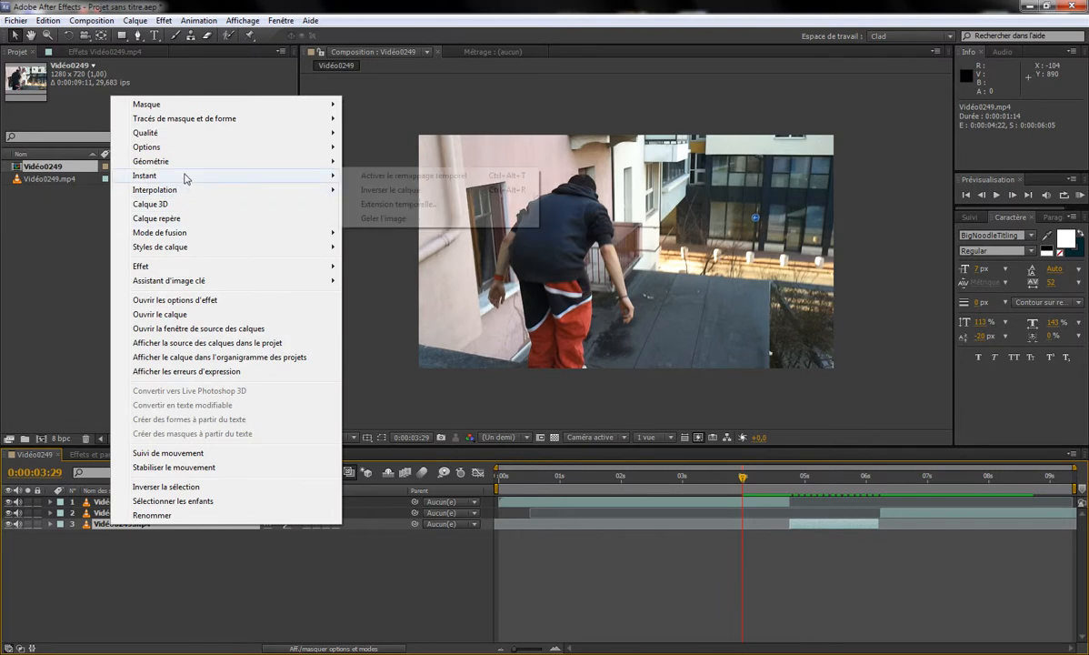
pyautogui.click(444, 205)
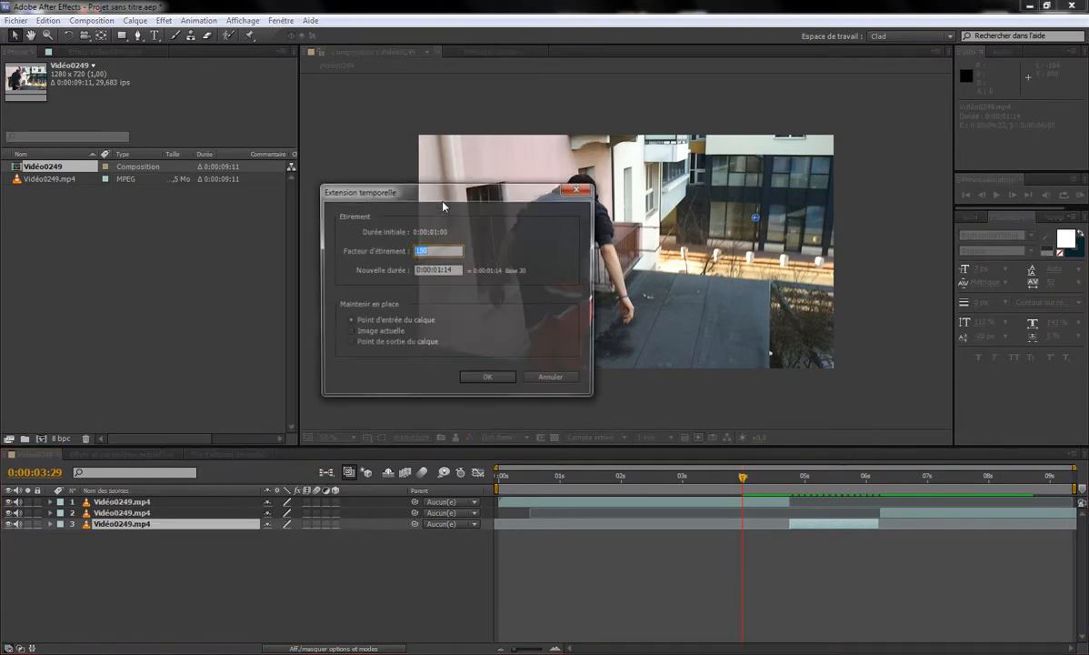
pyautogui.click(439, 250)
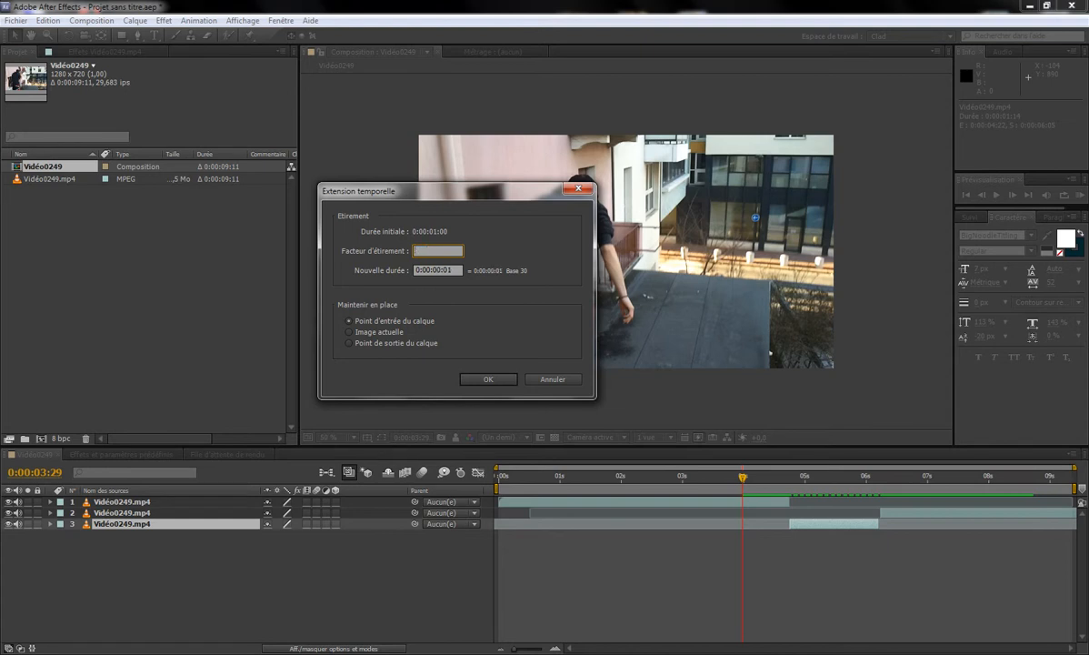
pyautogui.press('Return')
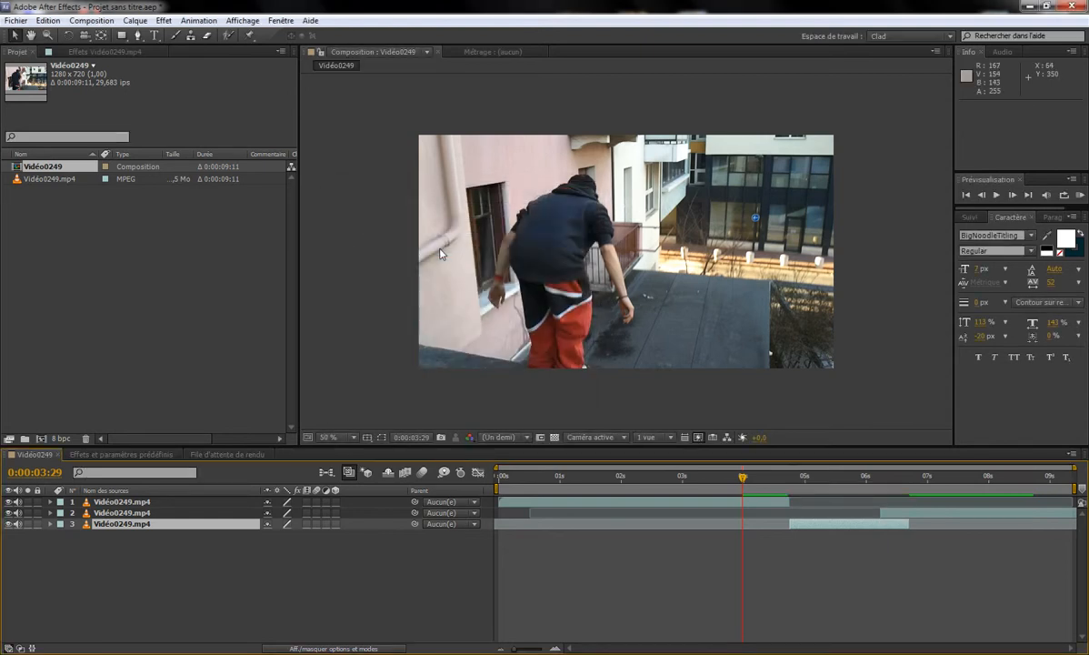
pyautogui.moveTo(949, 515); pyautogui.dragTo(966, 523)
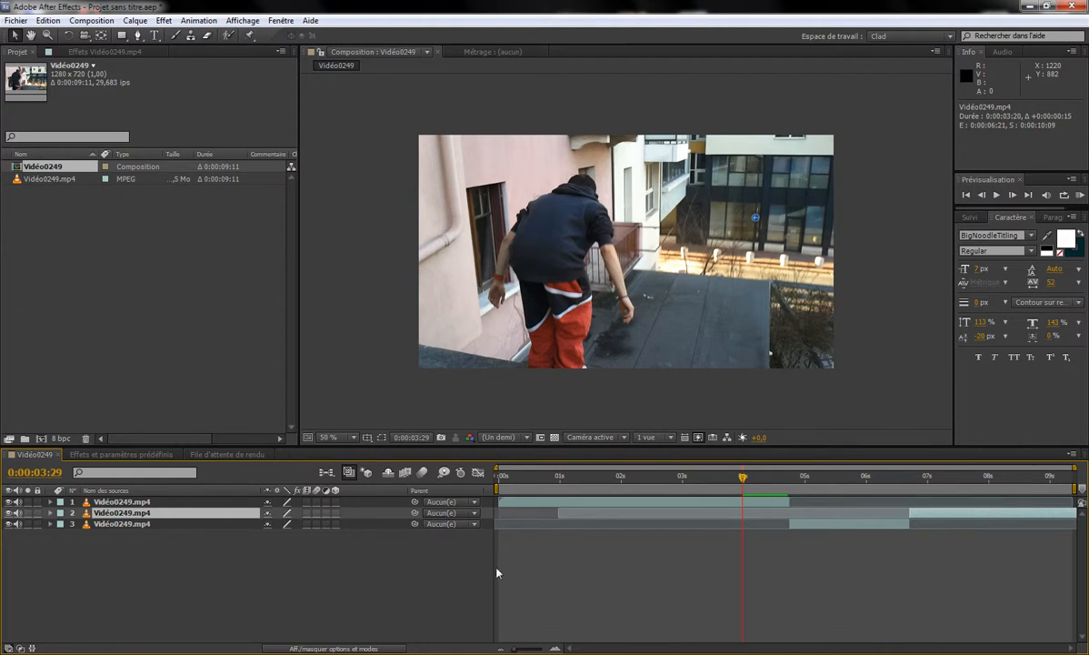
pyautogui.click(350, 589)
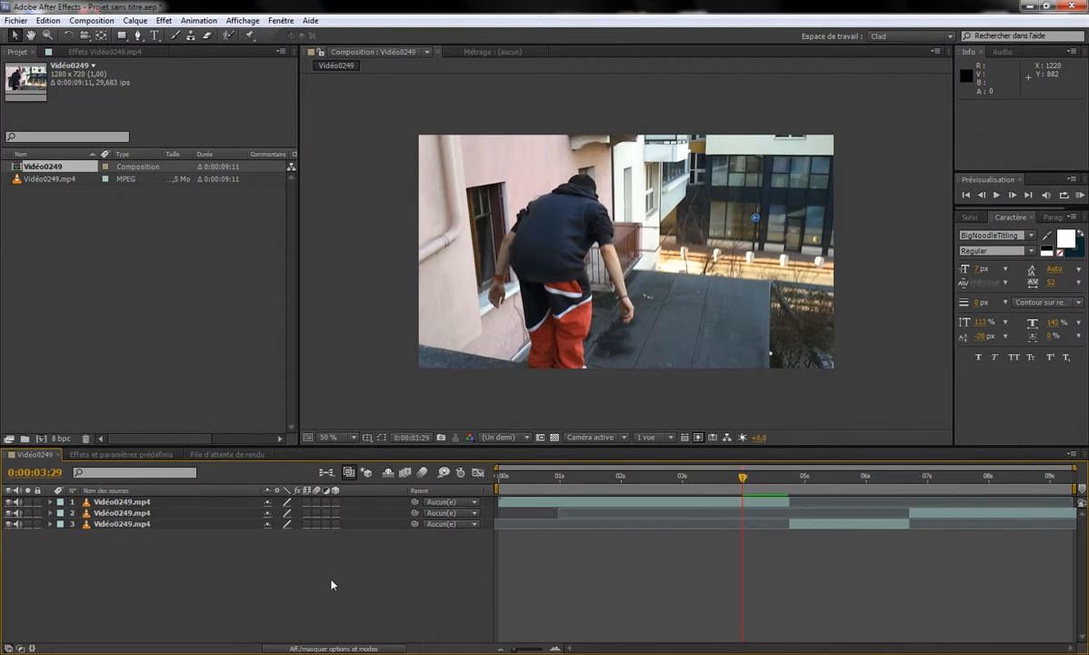
# Preview the slowed jump sequence from 0:00:03:29 and view the frame at 0:00:05:06.
pyautogui.press('space')
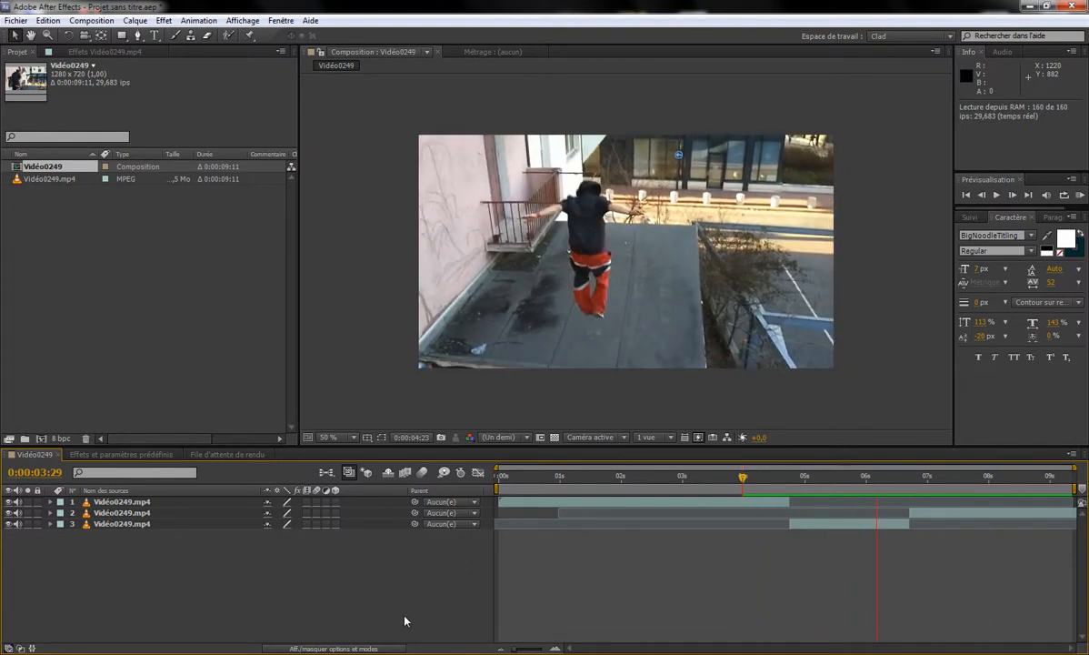
pyautogui.press('space')
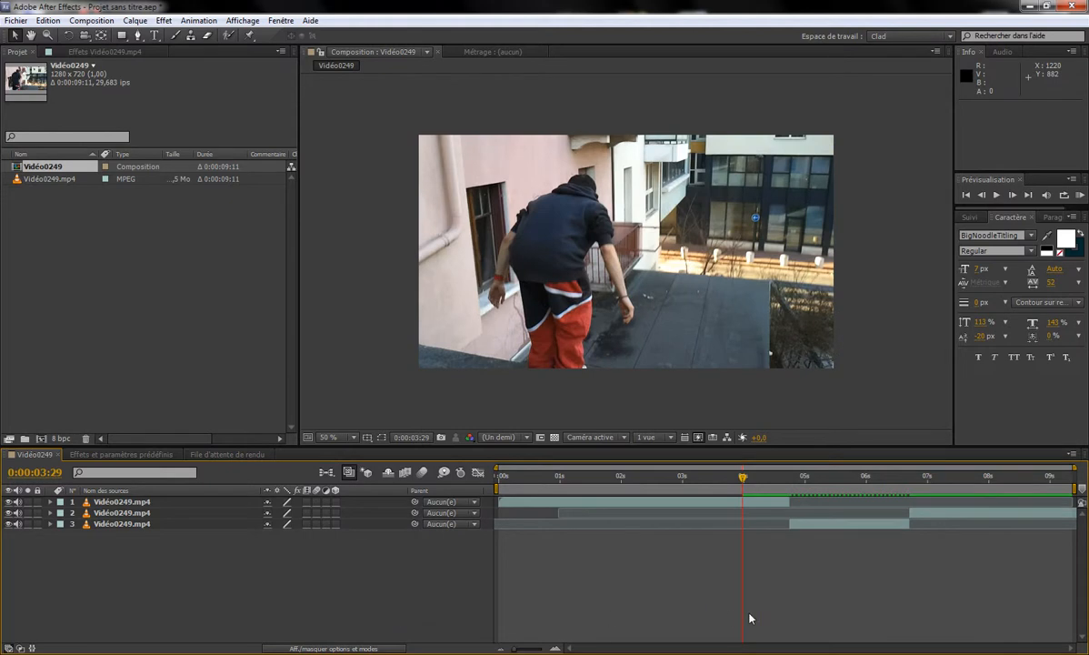
pyautogui.click(790, 480)
pyautogui.click(819, 479)
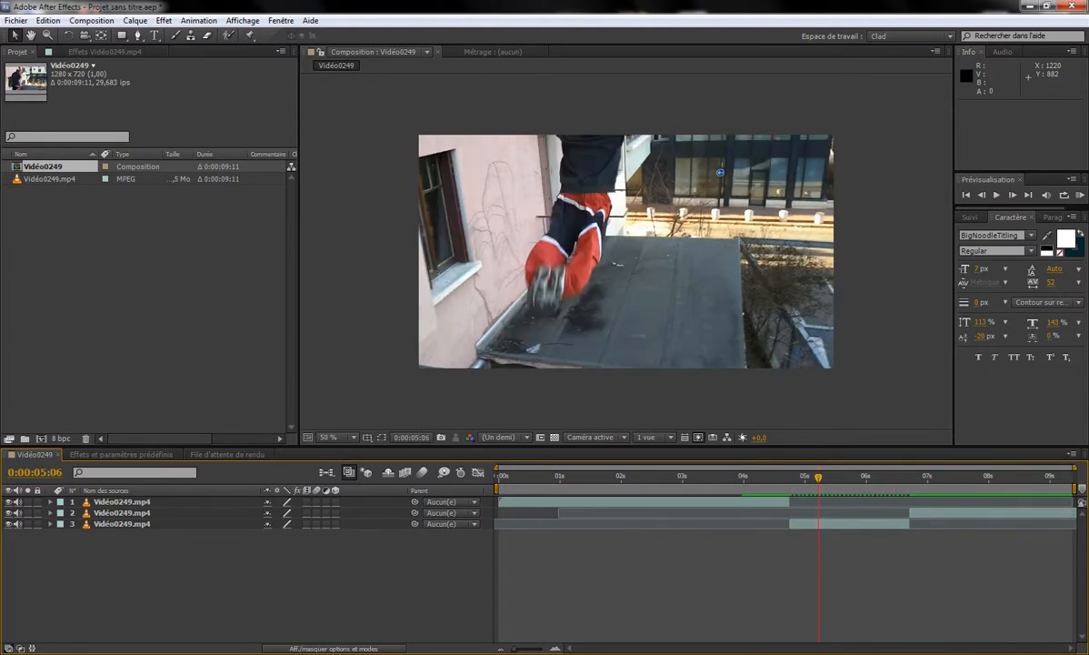
# Enable Frame Mix blending on the middle jump segment, turn on frame blending for the composition, and RAM-preview from 0:00:03:23.
pyautogui.click(725, 525)
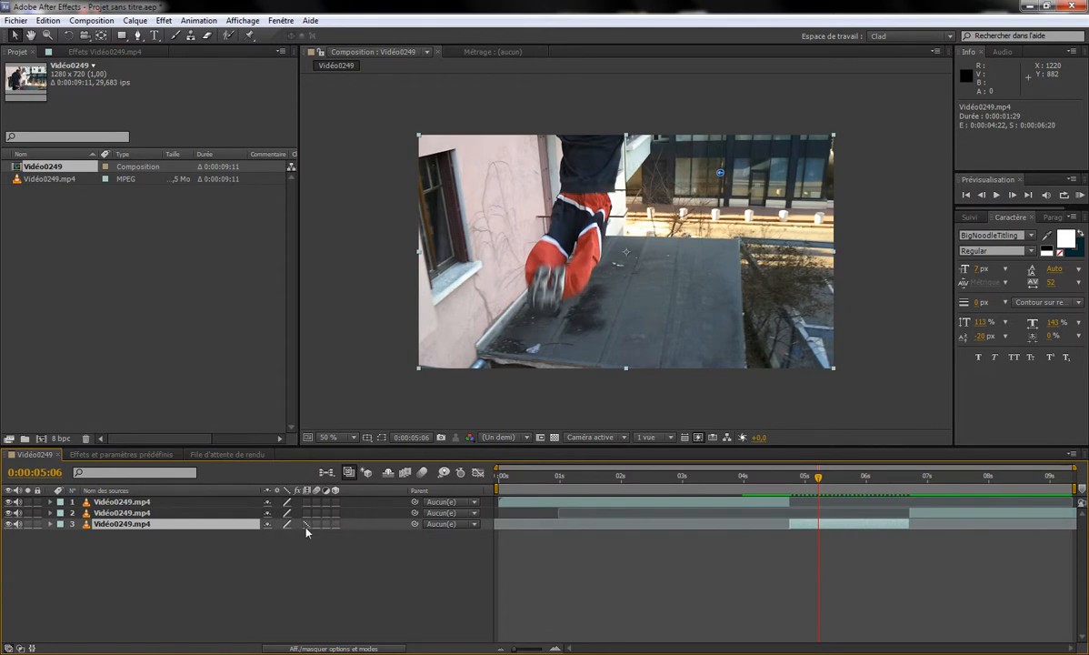
pyautogui.click(405, 472)
pyautogui.click(771, 477)
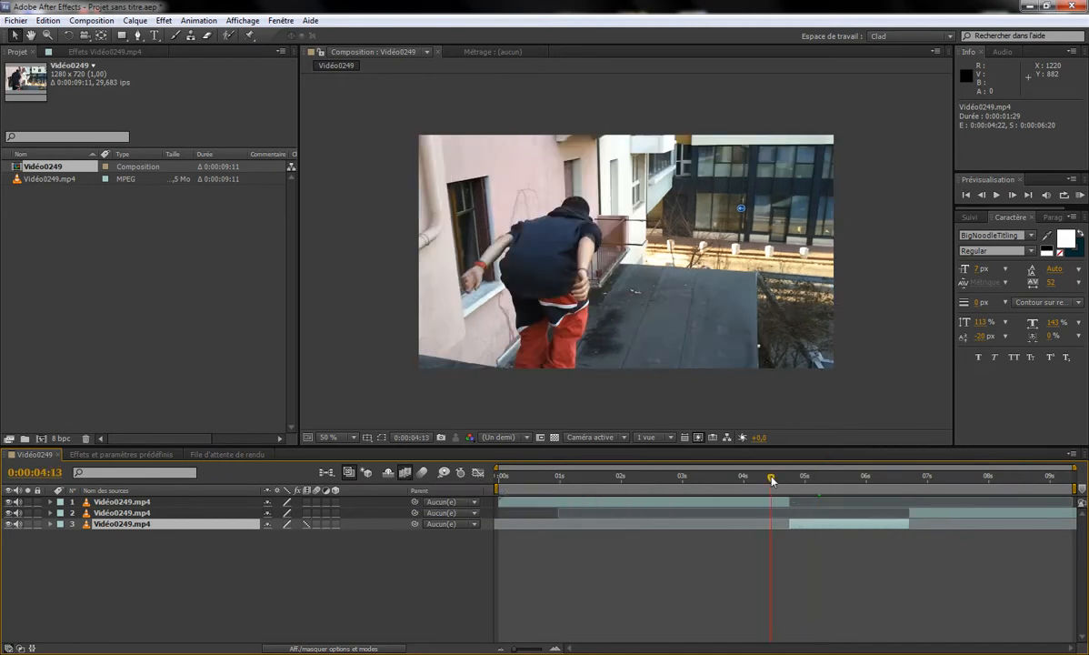
pyautogui.click(730, 477)
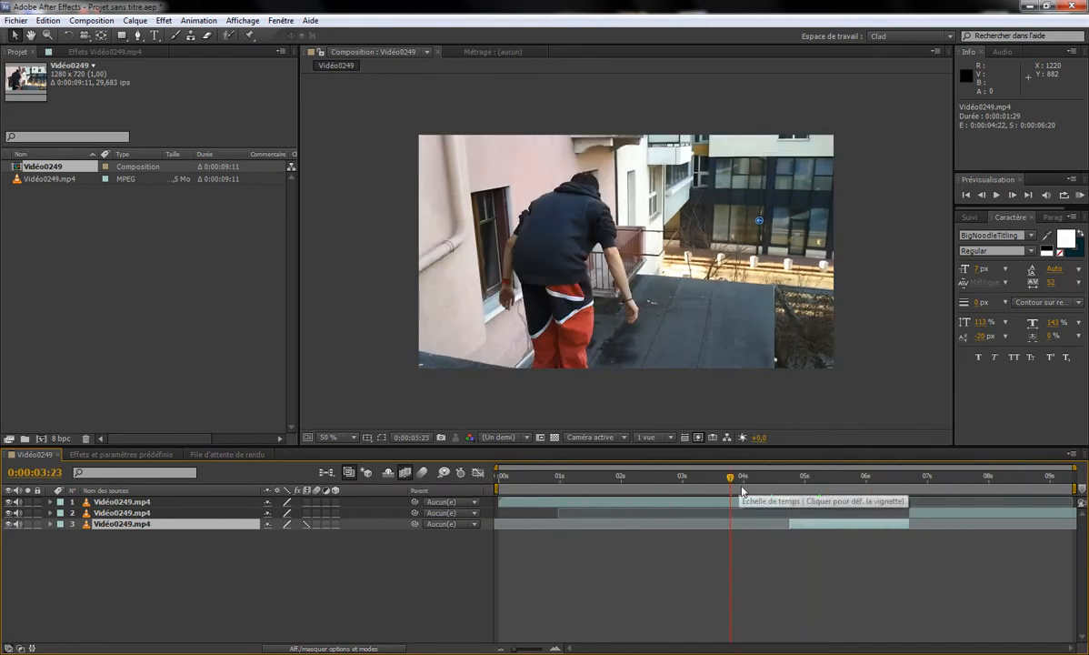
pyautogui.press('KP_0')
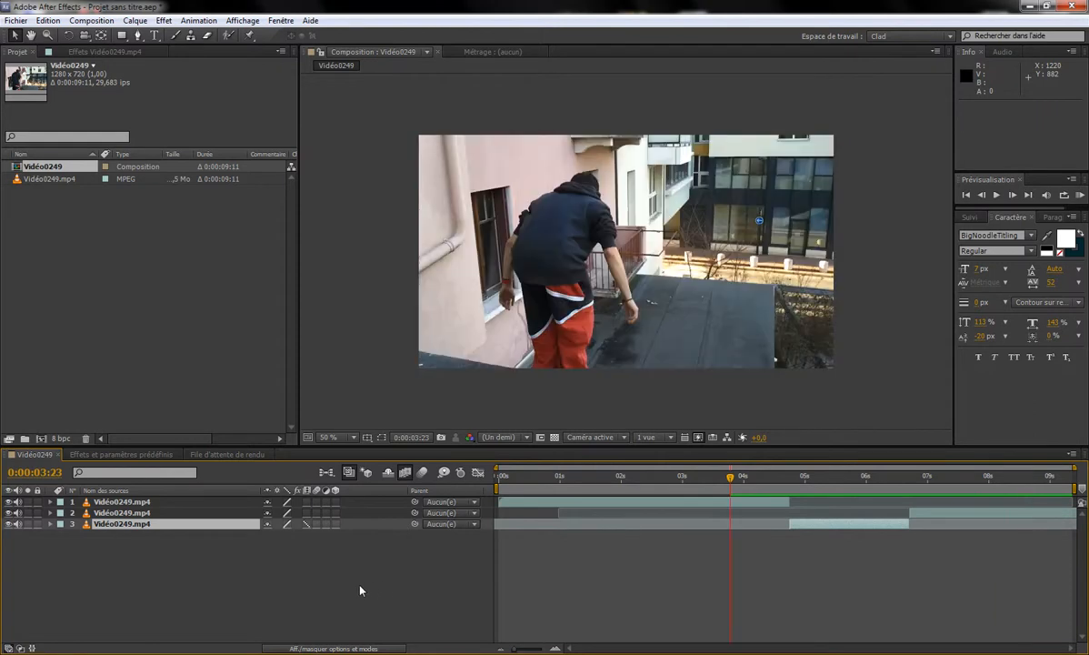
# Switch the middle jump segment's frame blending to Pixel Motion and RAM-preview the result from 0:00:03:23.
pyautogui.click(307, 525)
pyautogui.press('KP_0')
pyautogui.click(435, 558)
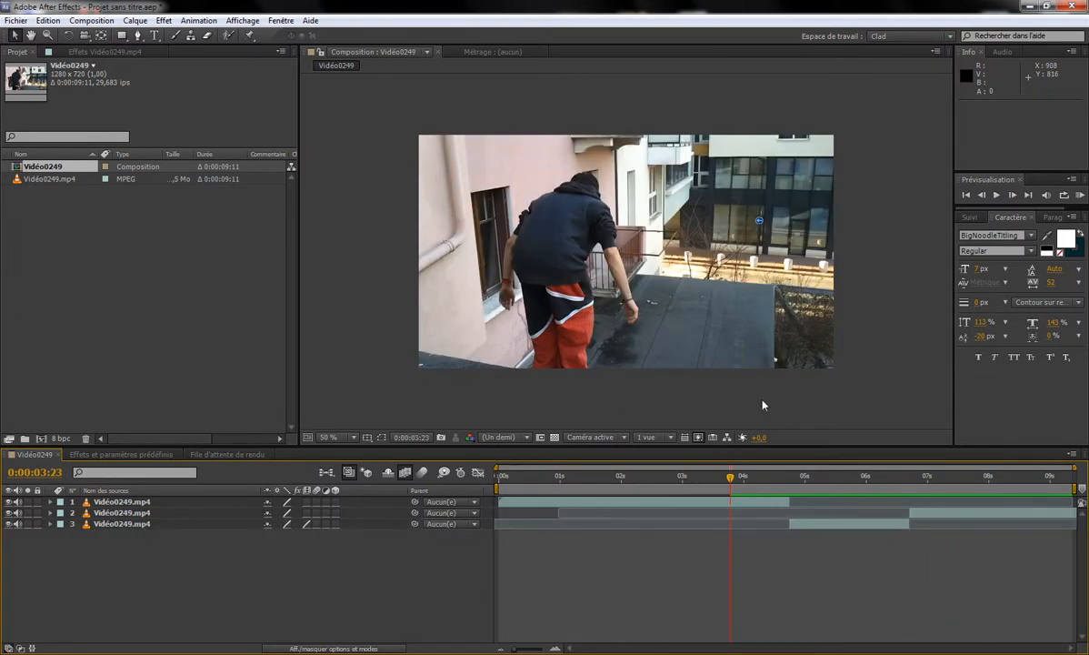
# Examine the jumper's legs and the roof around them in the blended frame at 0:00:05:05 at 100% magnification.
pyautogui.click(813, 488)
pyautogui.moveTo(813, 488); pyautogui.dragTo(817, 489)
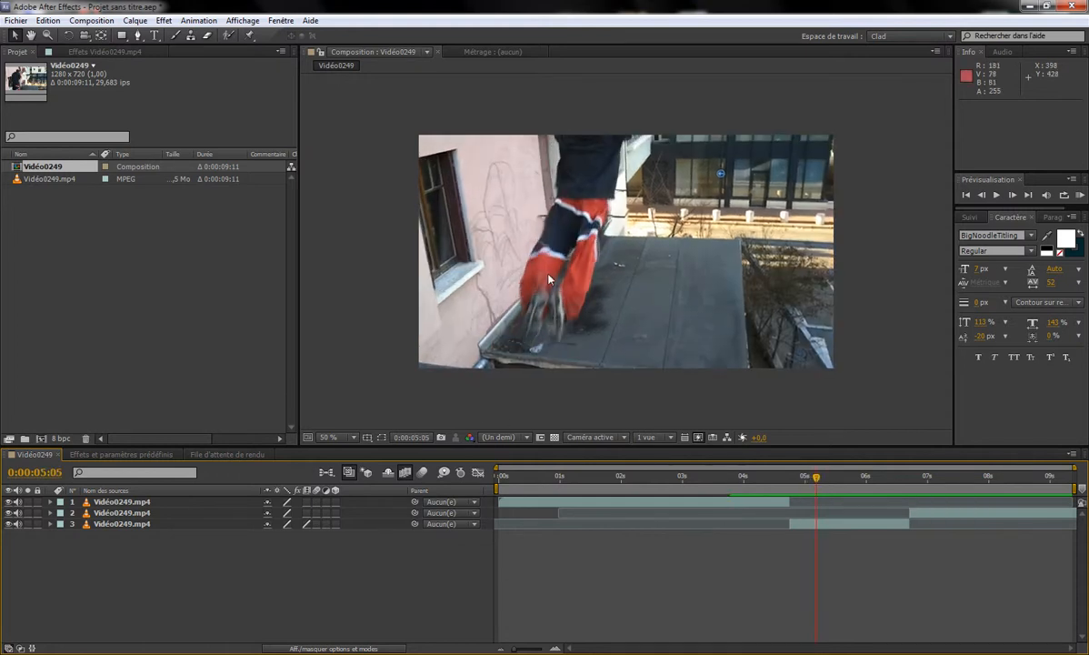
pyautogui.scroll(1, 528, 318)
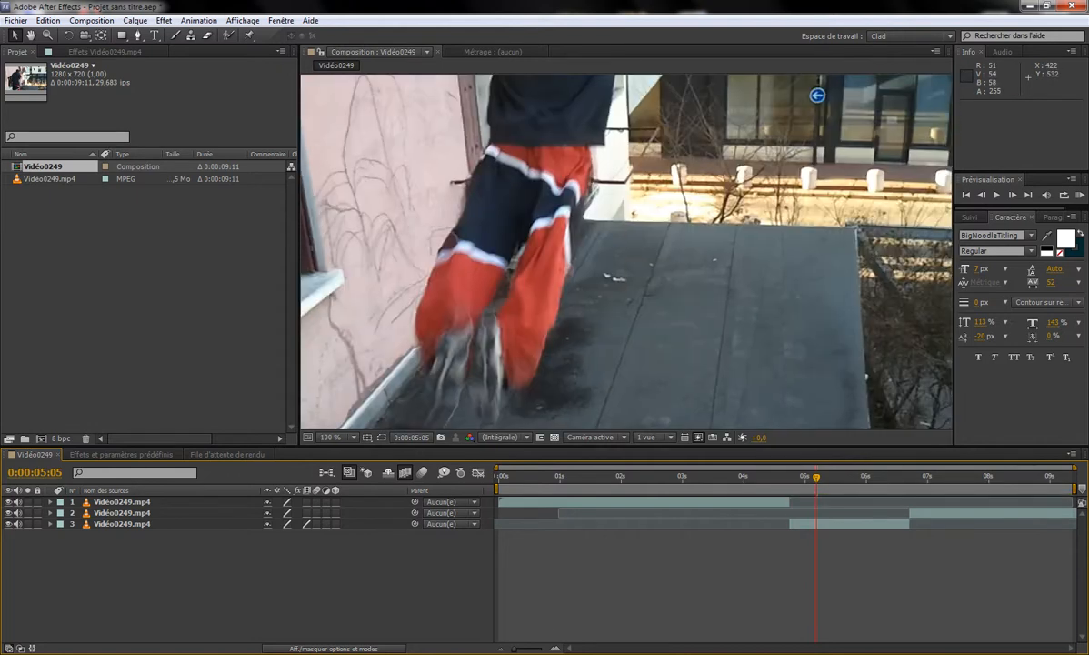
pyautogui.moveTo(542, 333); pyautogui.dragTo(688, 272)
pyautogui.moveTo(647, 172); pyautogui.dragTo(576, 381)
pyautogui.moveTo(646, 334); pyautogui.dragTo(718, 177)
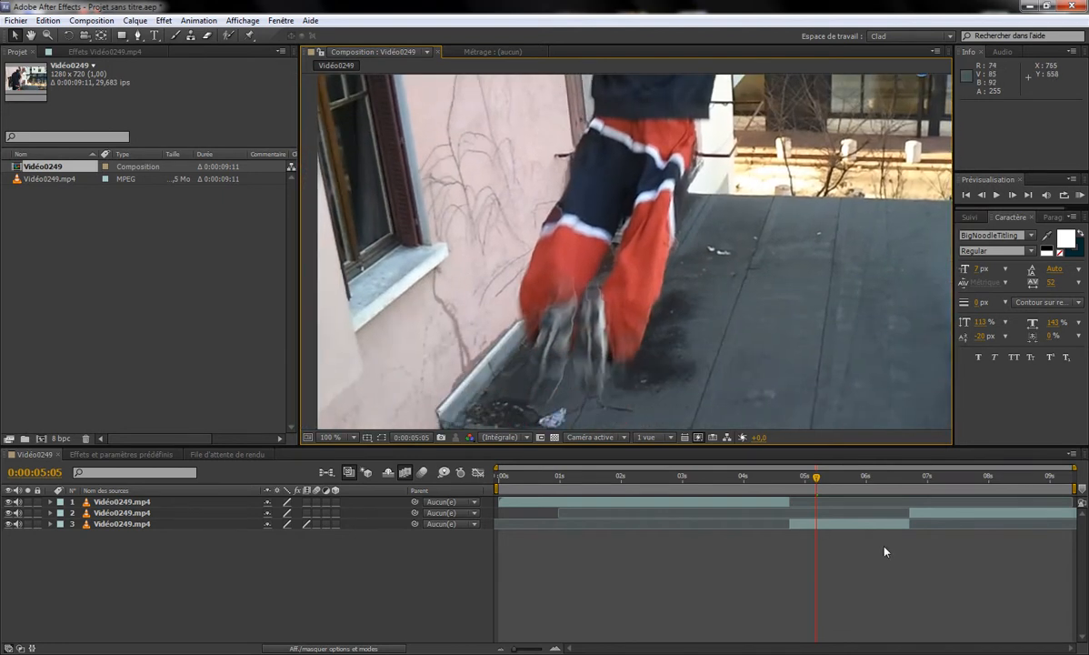
# Inspect the blended jump frames from 0:00:05:14 through 0:00:06:19 and return the composition view to 50%.
pyautogui.click(836, 477)
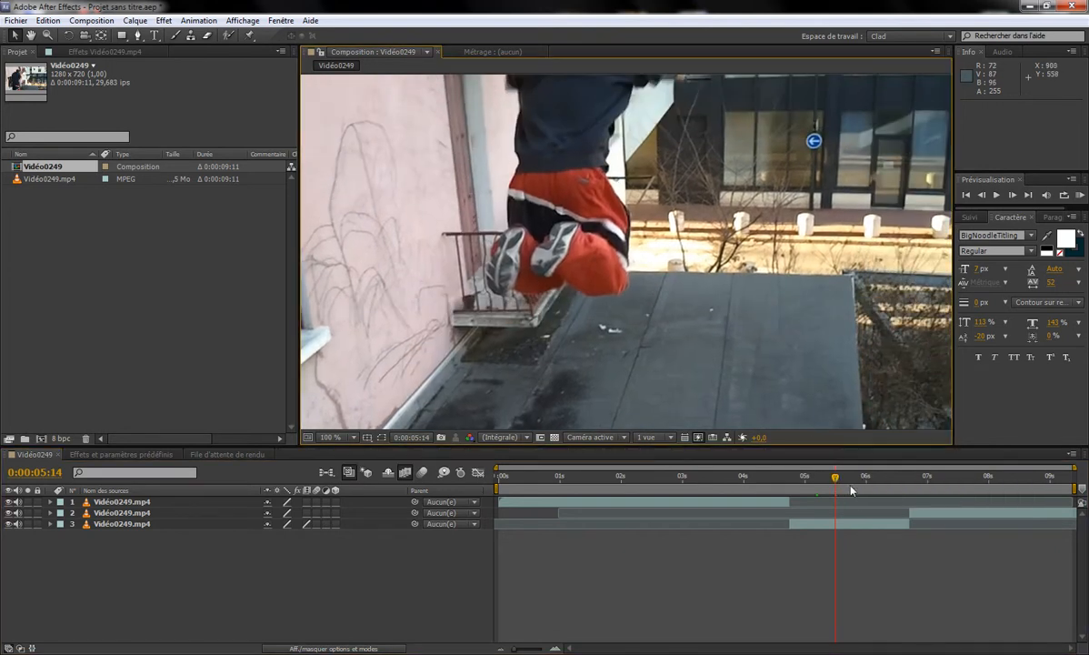
pyautogui.click(840, 480)
pyautogui.moveTo(841, 480); pyautogui.dragTo(907, 491)
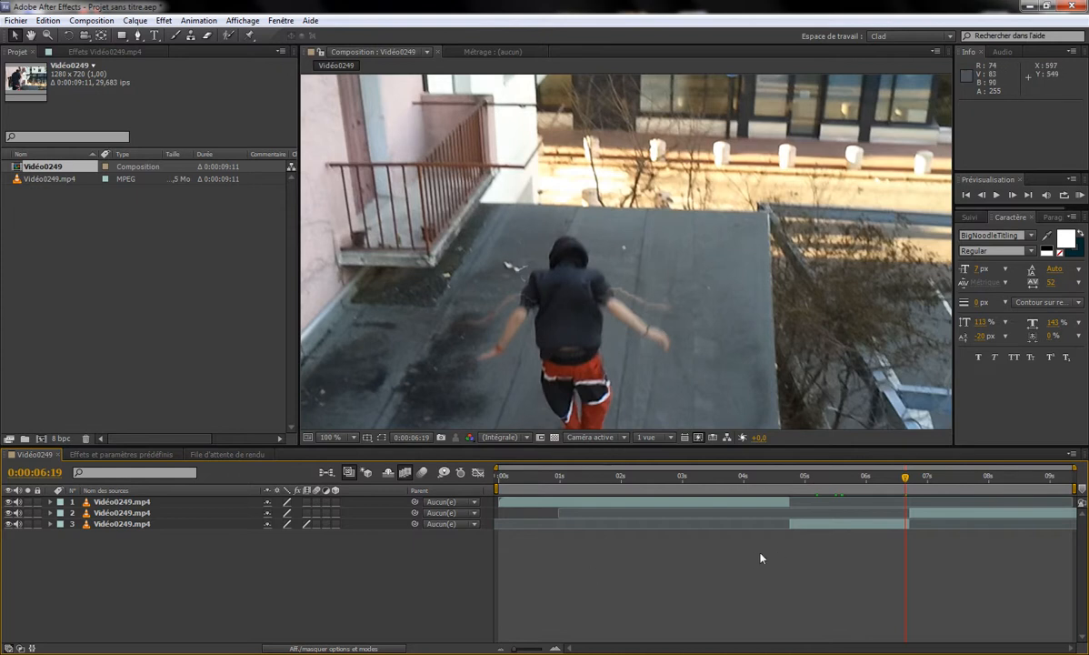
pyautogui.scroll(-2, 634, 247)
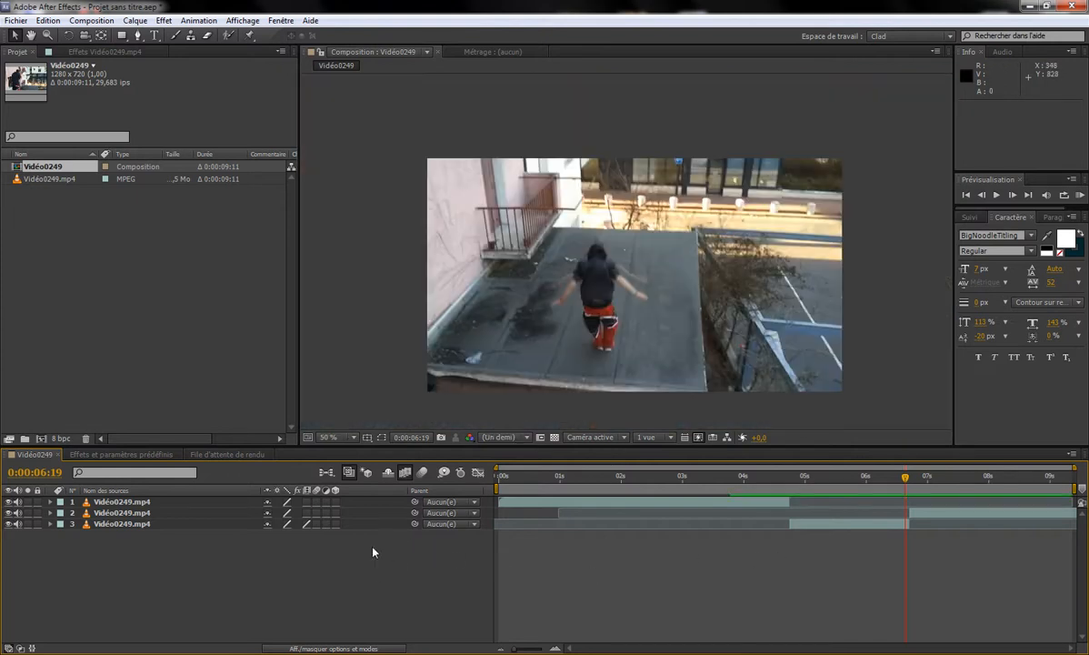
# Play back the frame-blended slow-motion jump from 0:00:03:24 and stop the playback.
pyautogui.click(733, 475)
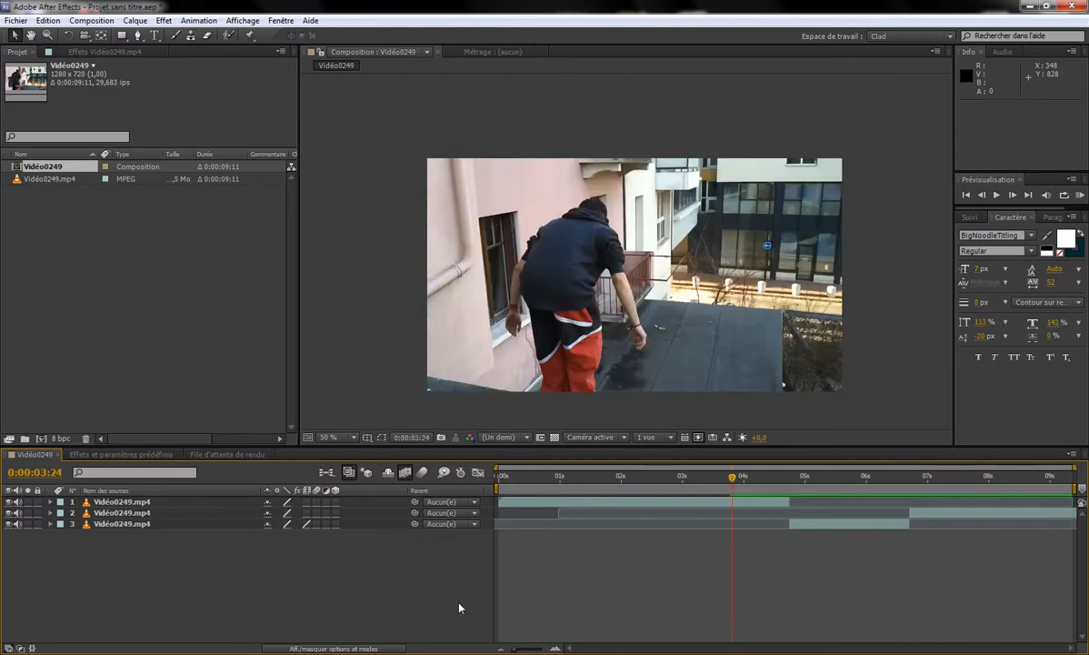
pyautogui.press('space')
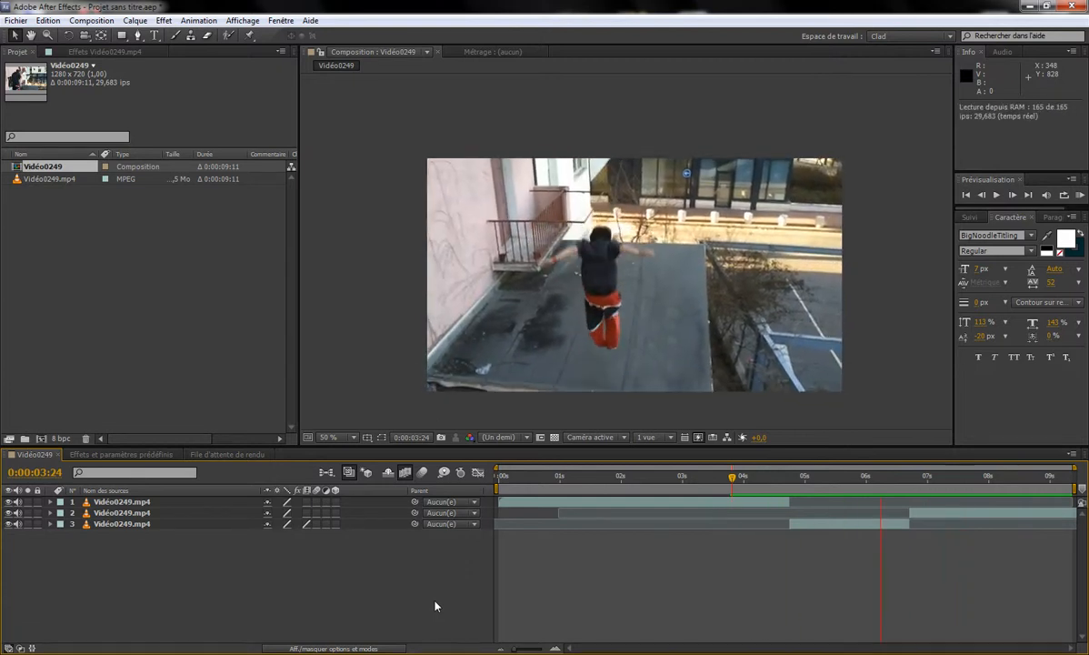
pyautogui.press('space')
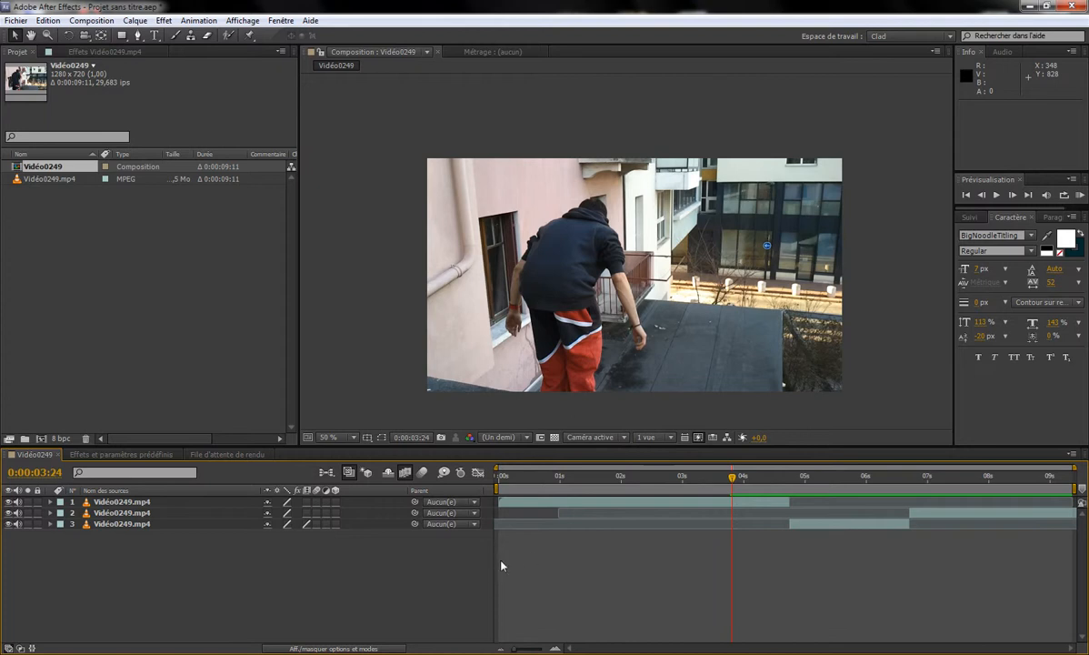